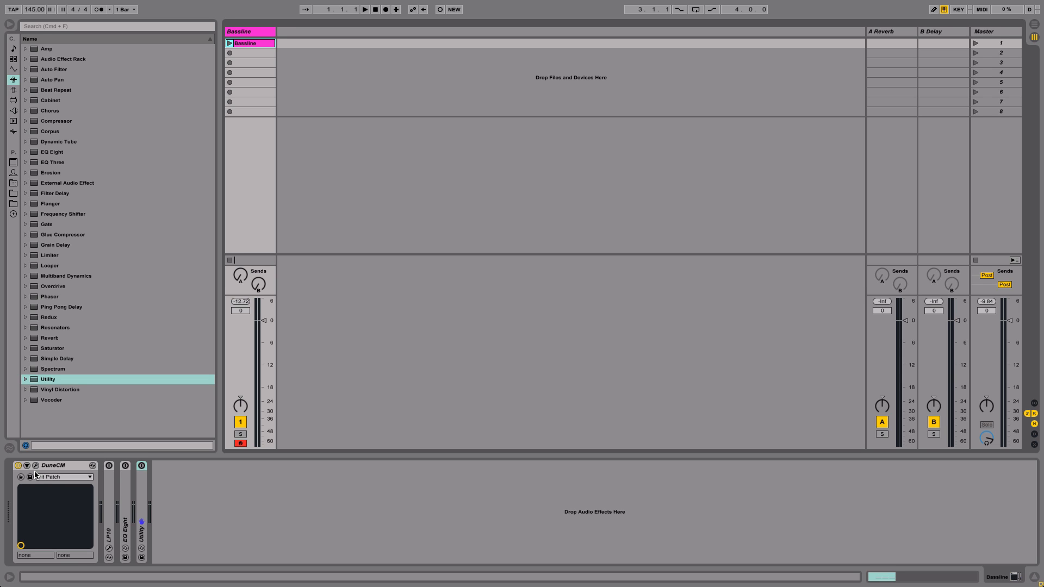
# Open the DuneCM synth's interface on the Bassline track and audition the Bassline clip with the initial patch.
pyautogui.click(36, 466)
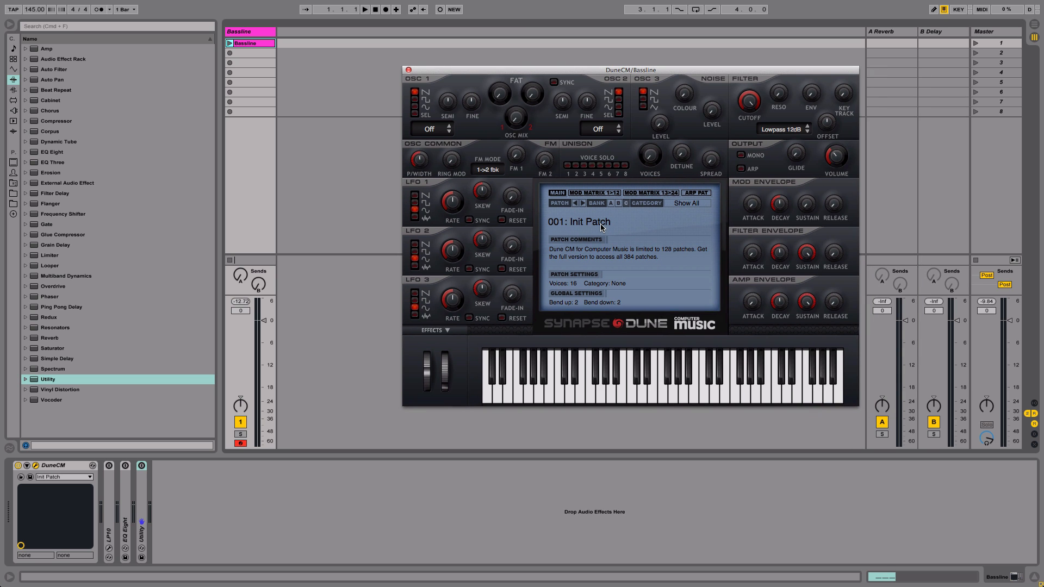
pyautogui.click(230, 42)
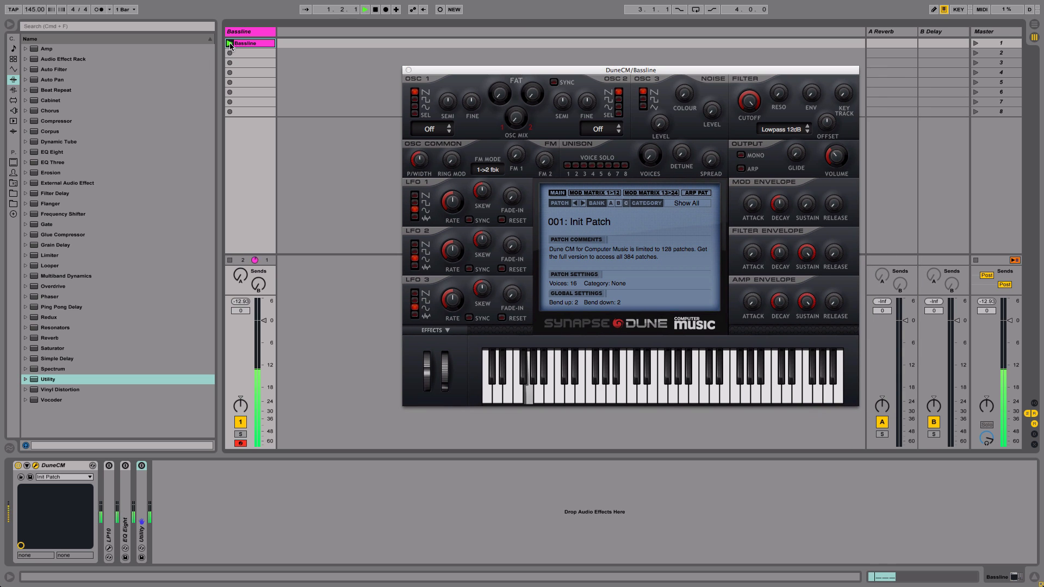
pyautogui.click(375, 10)
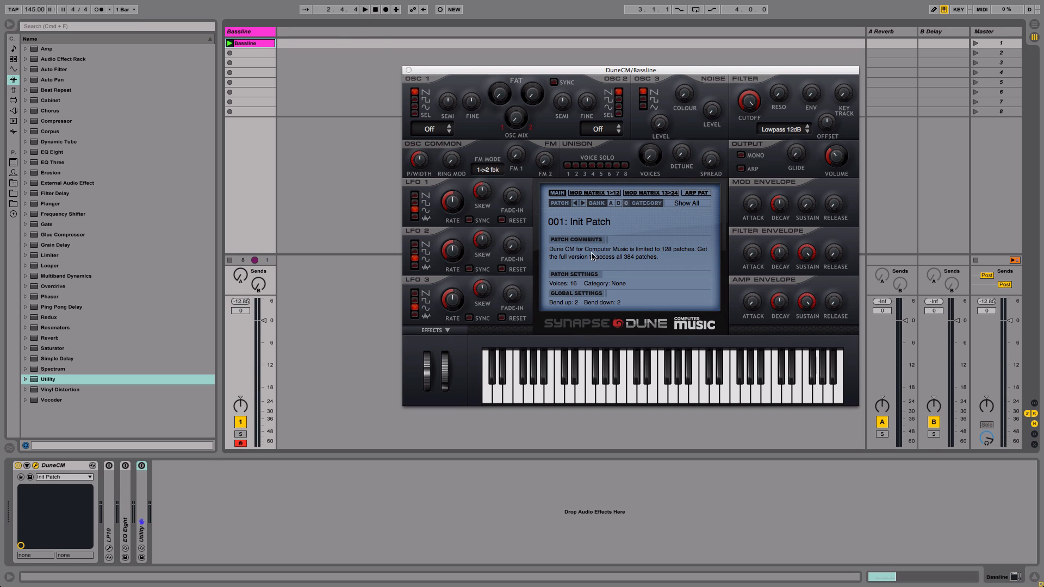
# Route Filter Env to Filter Cutoff in the second slot of the modulation matrix.
pyautogui.click(599, 194)
pyautogui.click(586, 222)
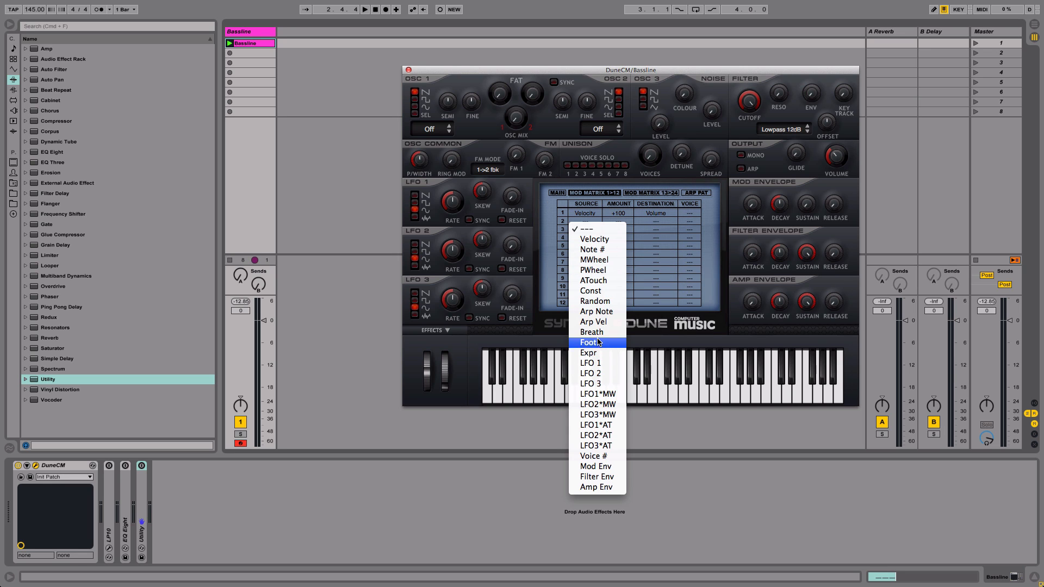
pyautogui.click(609, 479)
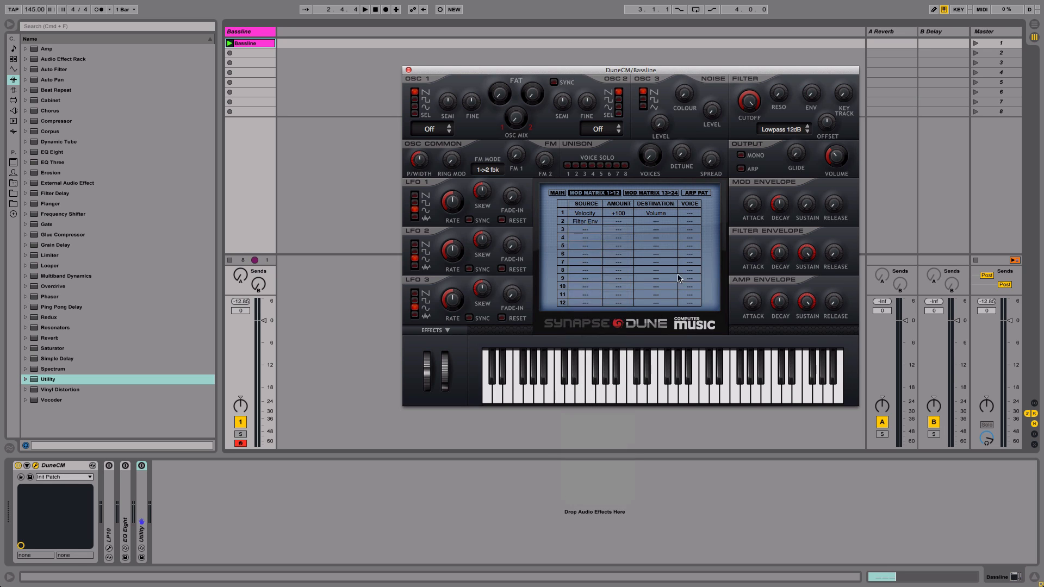
pyautogui.click(654, 222)
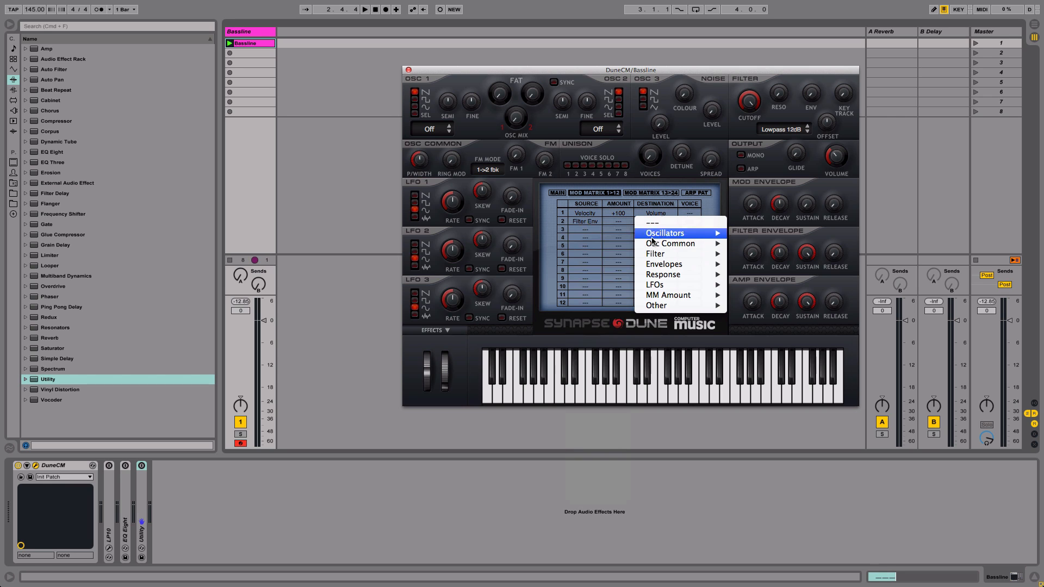
pyautogui.moveTo(701, 254)
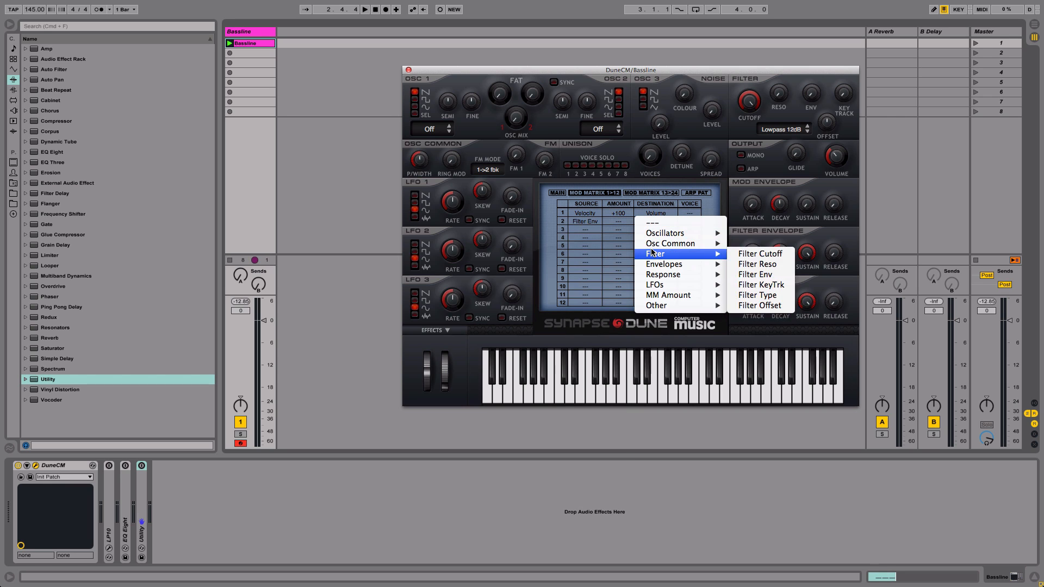
pyautogui.click(755, 255)
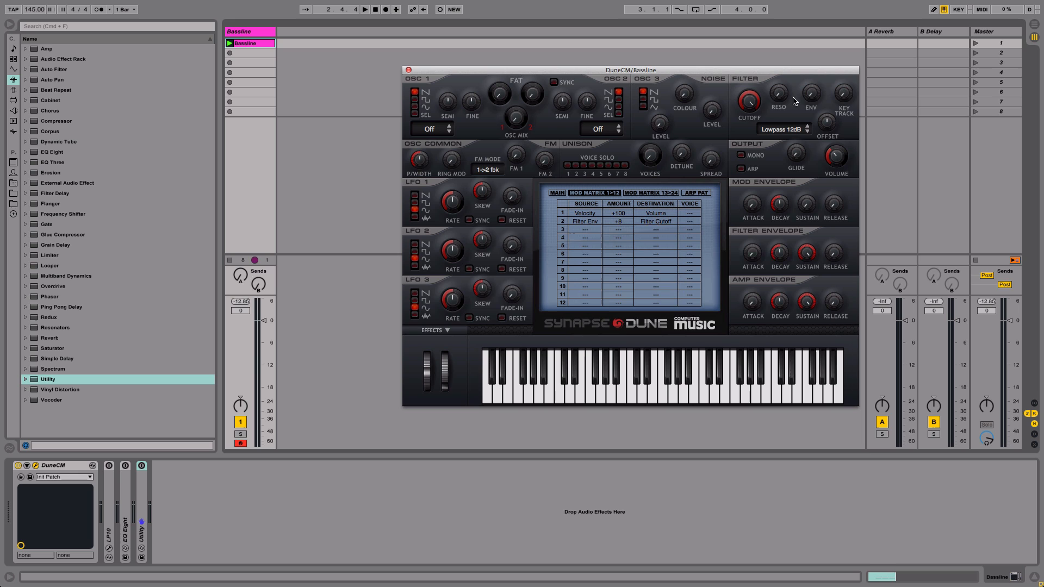
# With the clip playing, turn the filter cutoff down and raise the filter's envelope amount to about 94%.
pyautogui.press('space')
pyautogui.moveTo(748, 102); pyautogui.dragTo(753, 202)
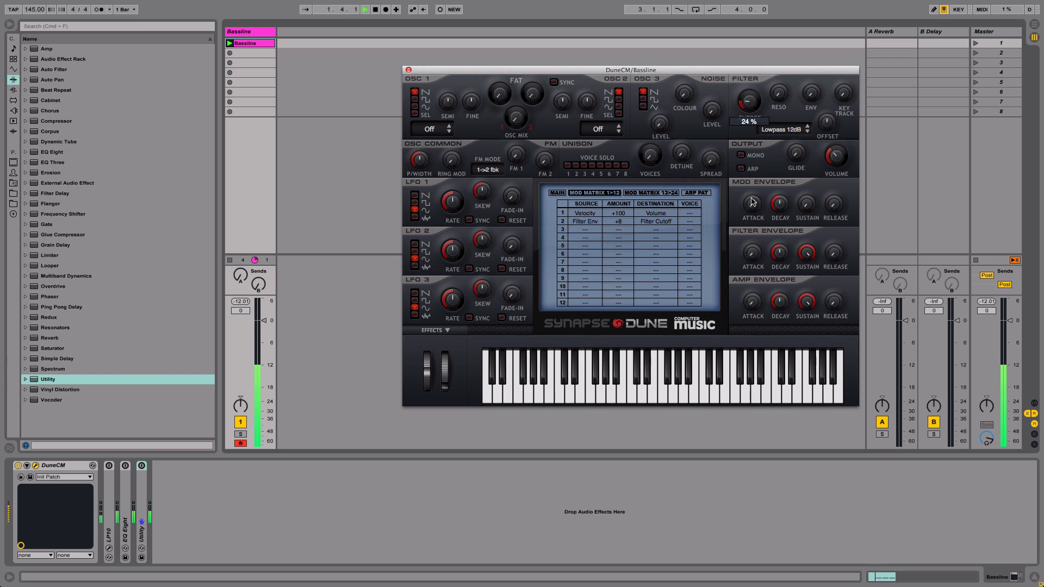
pyautogui.moveTo(811, 93); pyautogui.dragTo(822, 2)
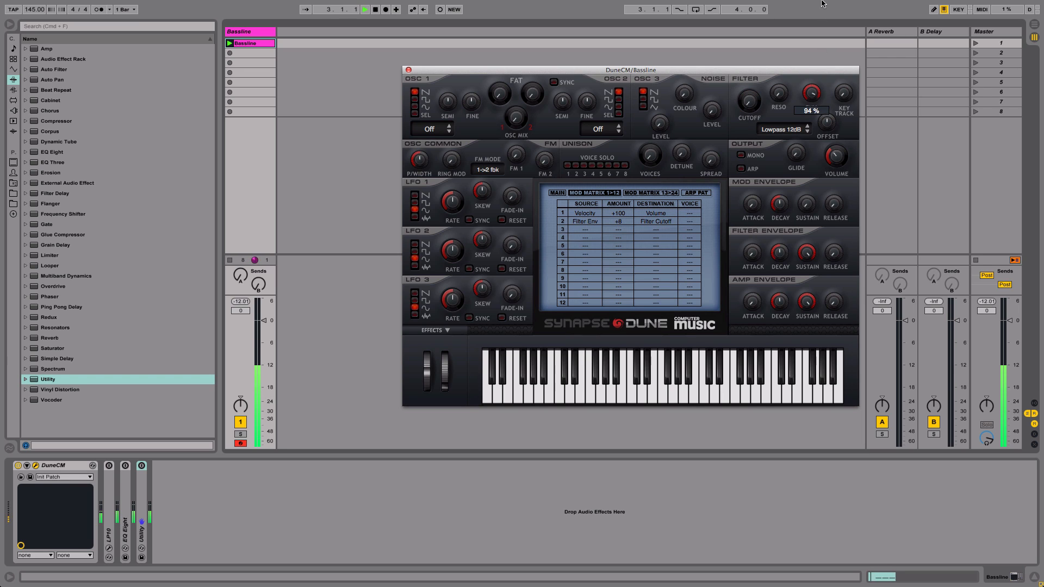
# Shape the filter envelope with a lower sustain and adjusted decay, and raise the Filter Env modulation amount to about +47.
pyautogui.moveTo(619, 221)
pyautogui.mouseDown()
pyautogui.moveTo(631, 189)
pyautogui.moveTo(630, 226)
pyautogui.mouseUp()
pyautogui.moveTo(811, 93); pyautogui.dragTo(811, 116)
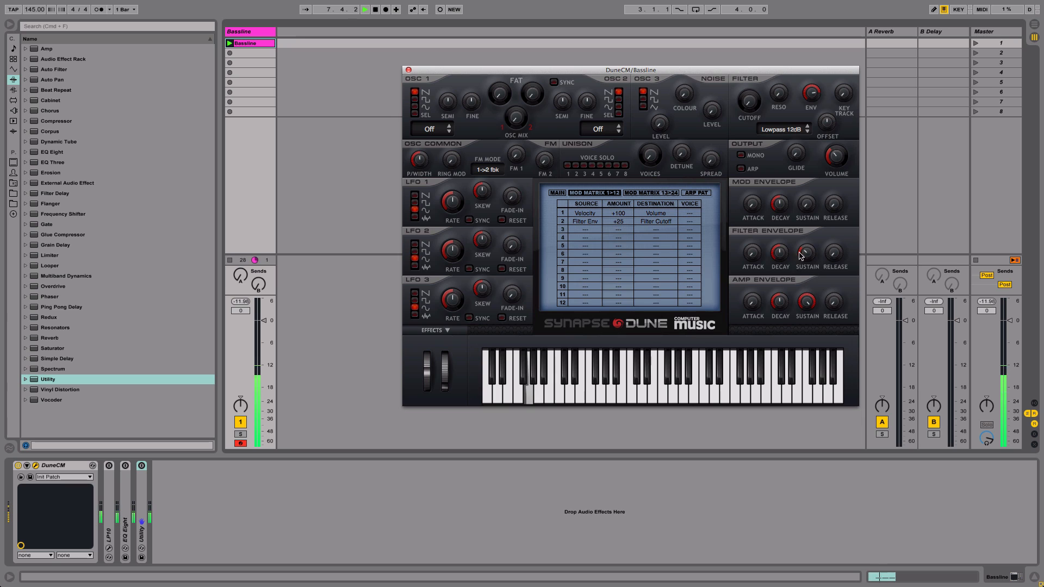
pyautogui.moveTo(799, 252)
pyautogui.mouseDown()
pyautogui.moveTo(776, 267)
pyautogui.moveTo(802, 265)
pyautogui.mouseUp()
pyautogui.moveTo(777, 263); pyautogui.dragTo(777, 255)
pyautogui.moveTo(803, 255); pyautogui.dragTo(782, 259)
pyautogui.moveTo(619, 225); pyautogui.dragTo(620, 213)
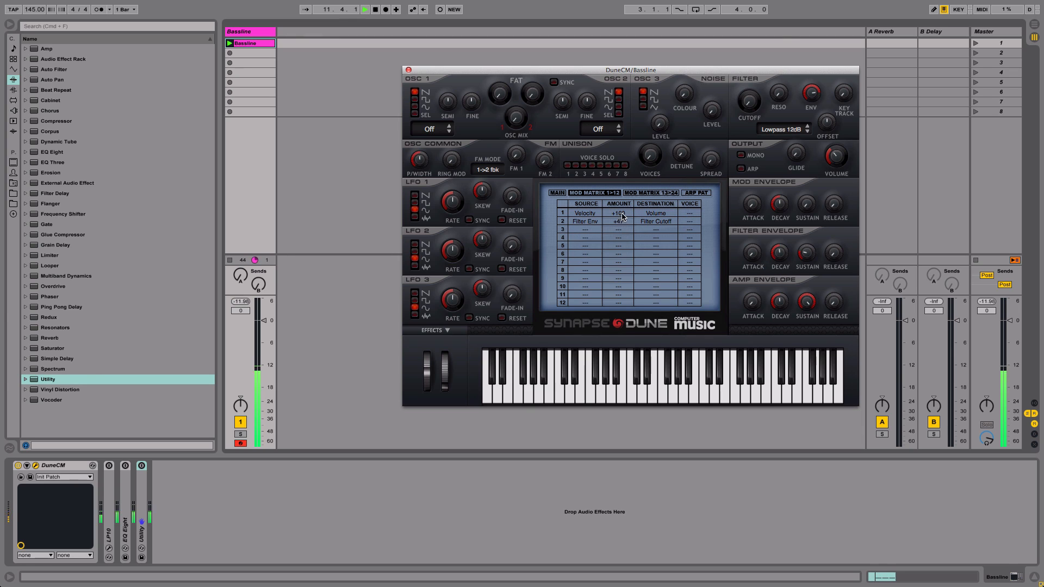
# Switch the filter type to LP Ladder 24dB, set the Filter Env modulation amount to +50 and stop playback.
pyautogui.click(783, 129)
pyautogui.click(780, 168)
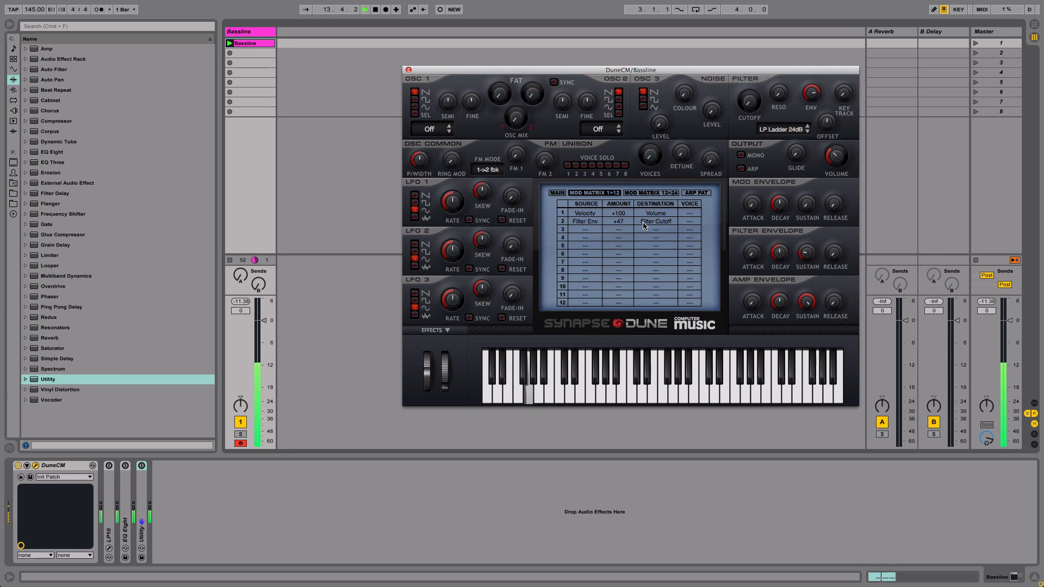
pyautogui.moveTo(625, 227); pyautogui.dragTo(622, 224)
pyautogui.press('space')
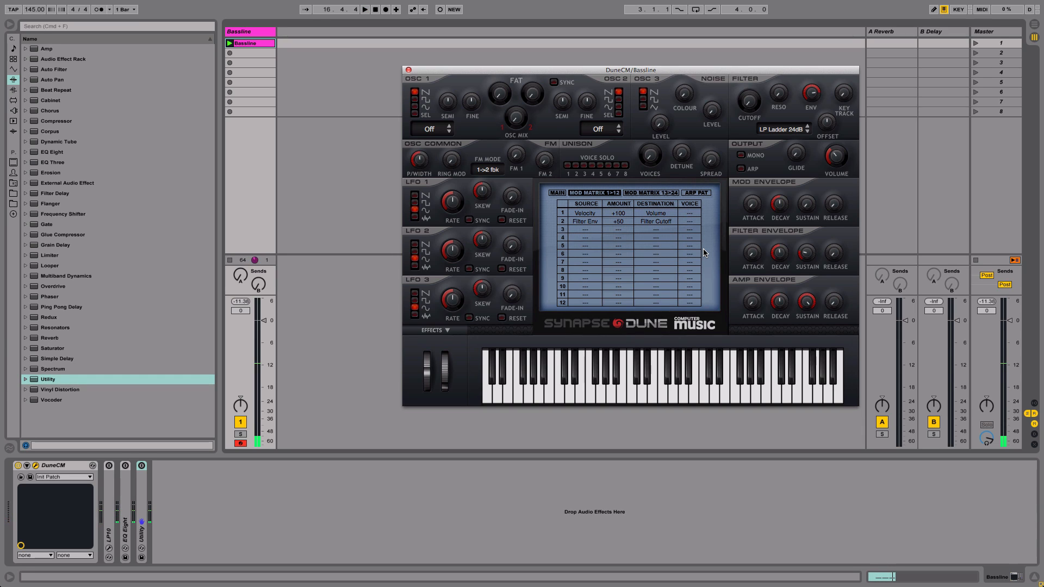
# Route Const to Osc 1 Phase in the third modulation slot and set its amount to +55 during playback.
pyautogui.click(586, 230)
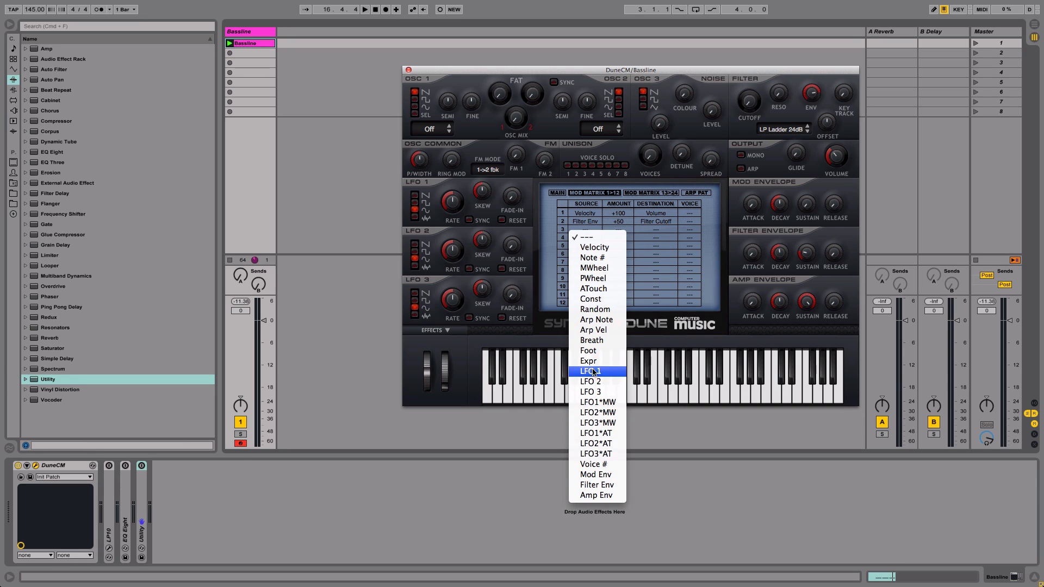
pyautogui.click(597, 299)
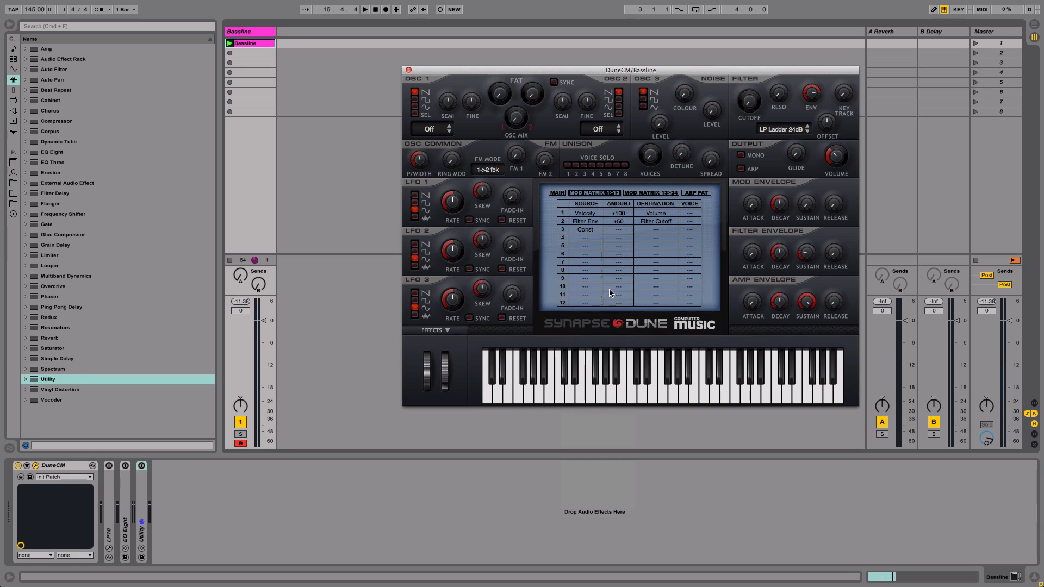
pyautogui.click(651, 231)
pyautogui.moveTo(651, 244)
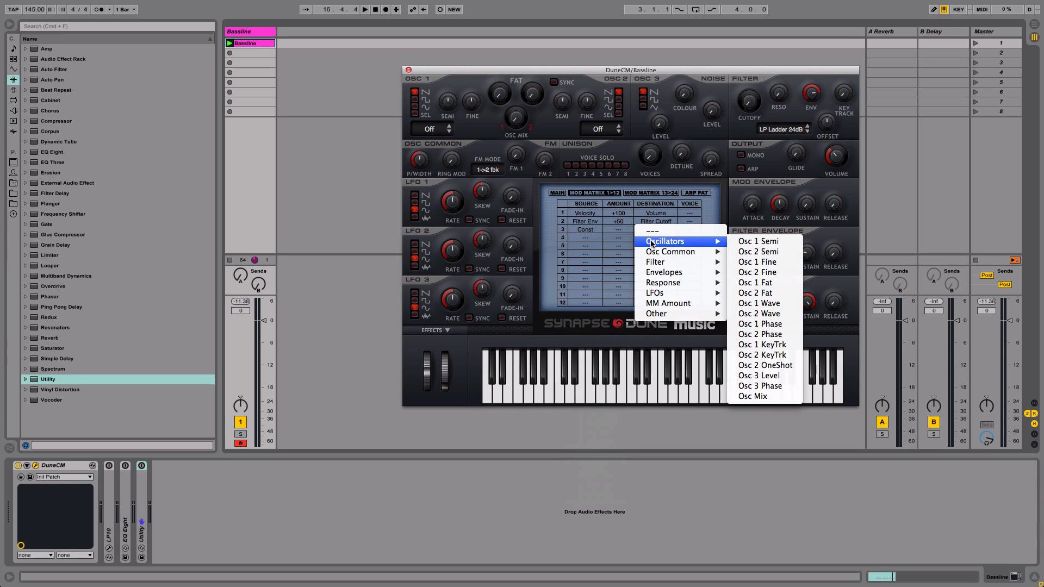
pyautogui.click(753, 325)
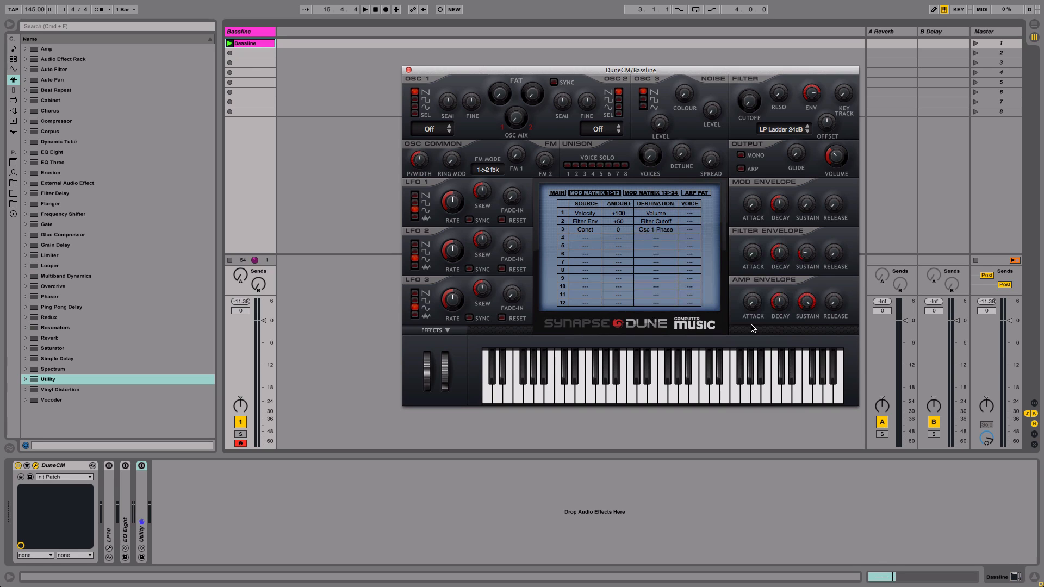
pyautogui.press('space')
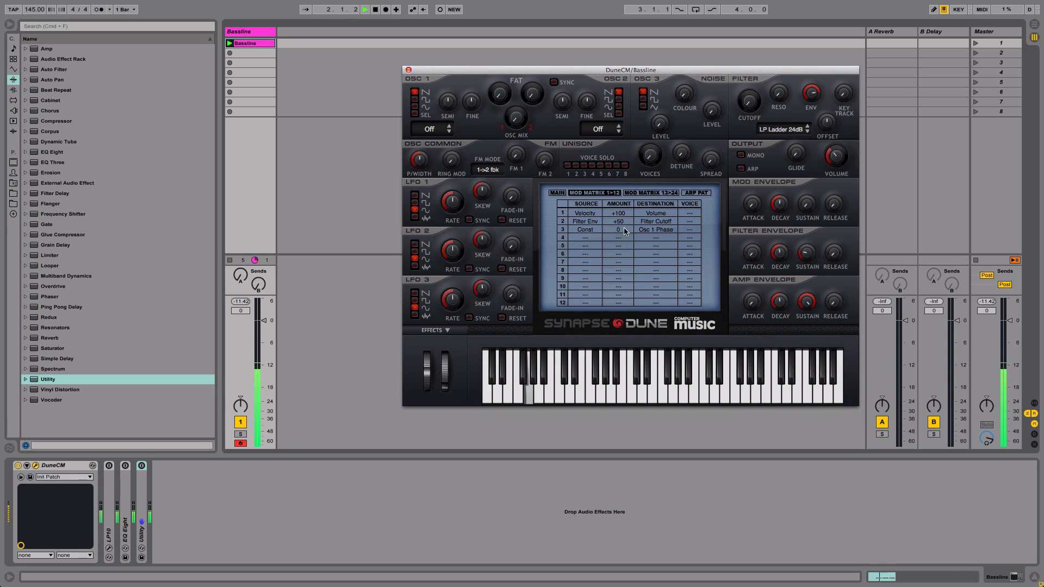
pyautogui.moveTo(625, 231)
pyautogui.mouseDown()
pyautogui.moveTo(632, 208)
pyautogui.moveTo(624, 239)
pyautogui.mouseUp()
# Audition the Lowpass 12dB and Lowpass 24dB filter types while adjusting the filter's envelope amount.
pyautogui.click(785, 130)
pyautogui.click(784, 140)
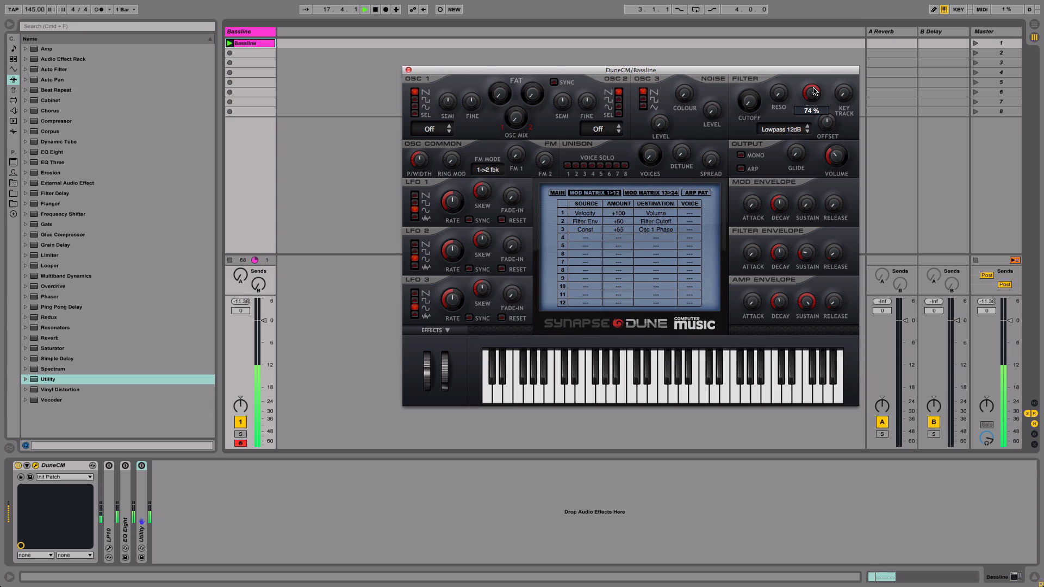
pyautogui.click(792, 132)
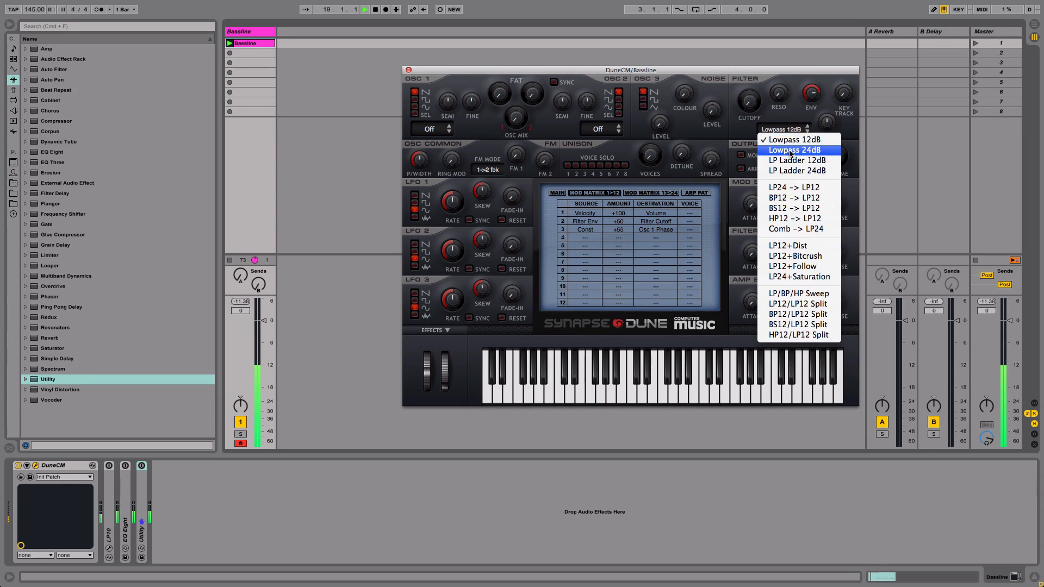
pyautogui.click(792, 149)
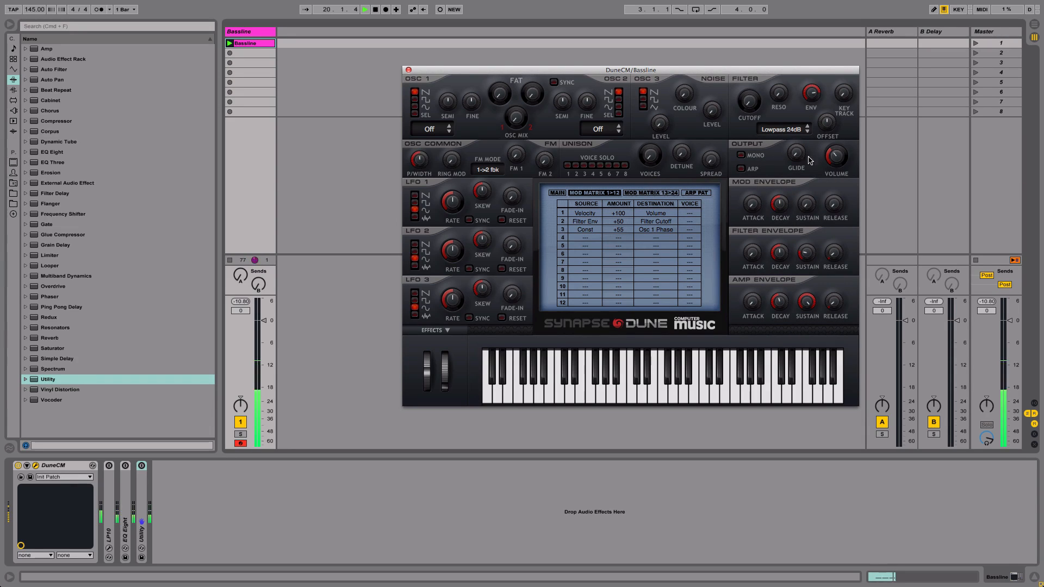
pyautogui.moveTo(814, 98)
pyautogui.mouseDown()
pyautogui.moveTo(817, 124)
pyautogui.moveTo(818, 113)
pyautogui.mouseUp()
# Set the filter type to LP Ladder 24dB and fine-tune the filter's envelope amount.
pyautogui.click(790, 128)
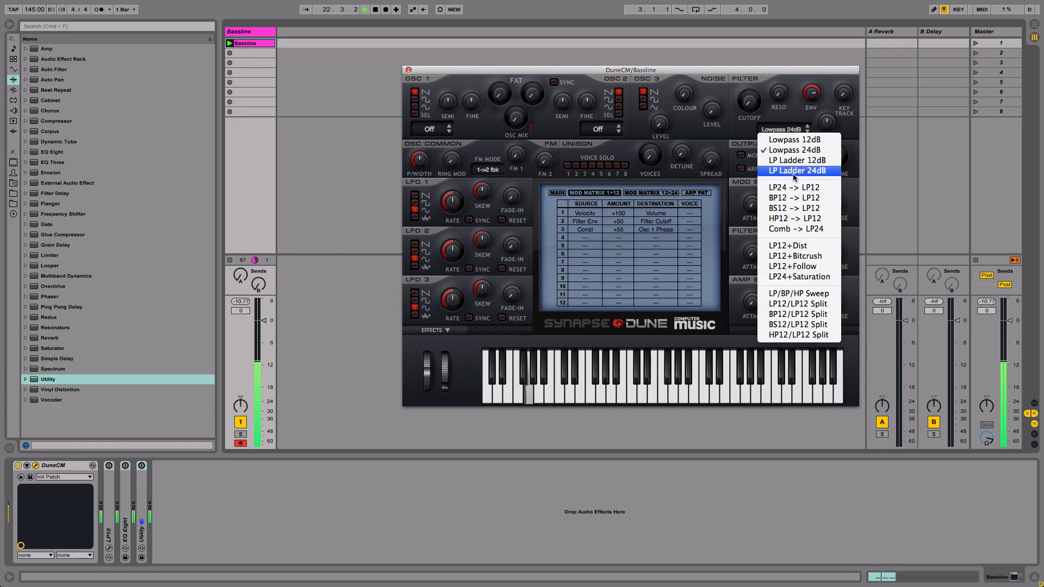
pyautogui.click(794, 170)
pyautogui.moveTo(814, 94); pyautogui.dragTo(814, 99)
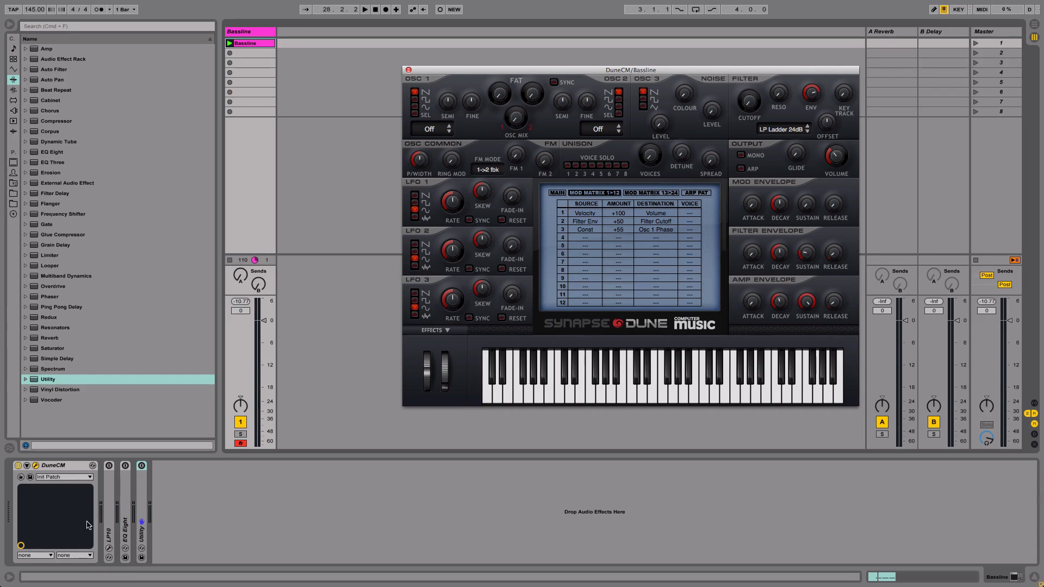
# Expand EQ Eight in the device chain and enable it while the clip plays.
pyautogui.click(109, 485)
pyautogui.doubleClick(125, 495)
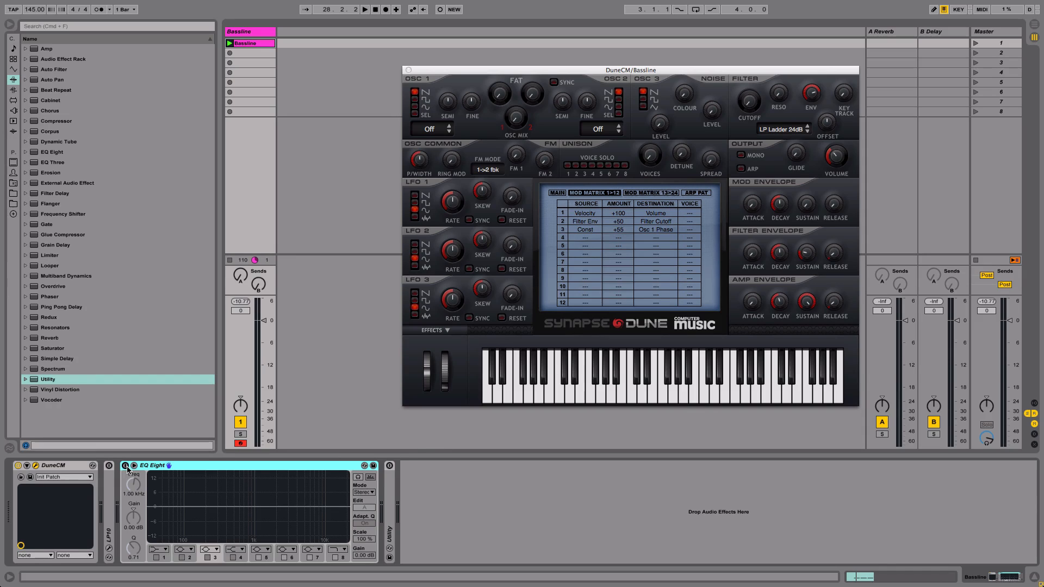
pyautogui.press('space')
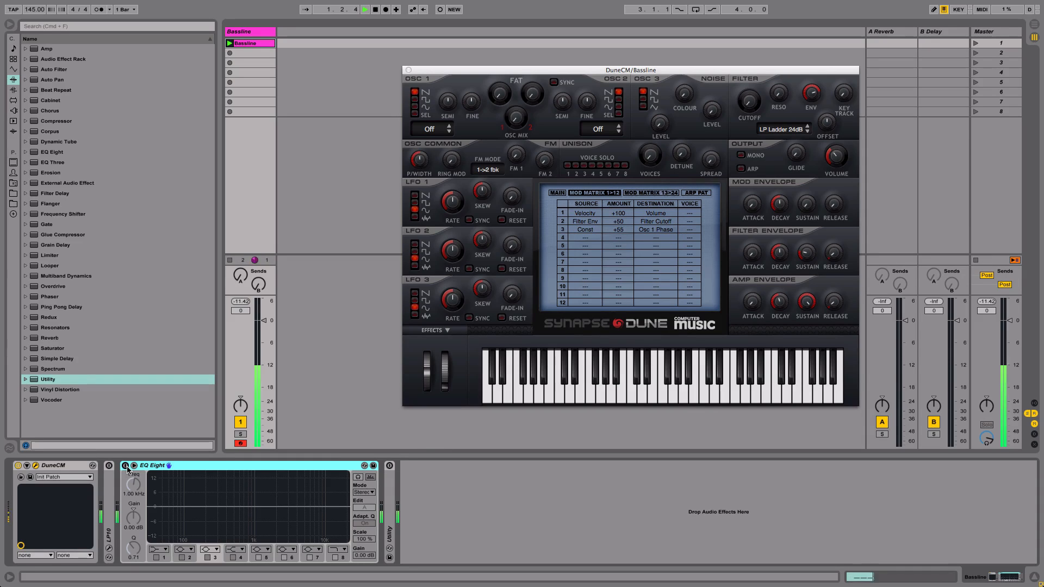
pyautogui.click(125, 466)
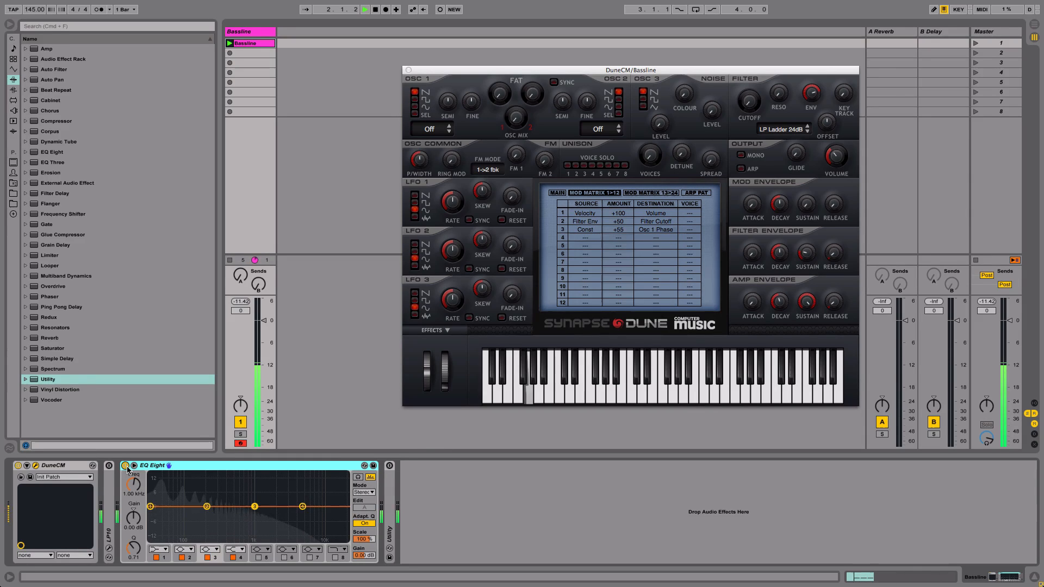
# Change band 1 of EQ Eight to a low-cut filter with its frequency at 35 Hz.
pyautogui.click(151, 506)
pyautogui.click(160, 548)
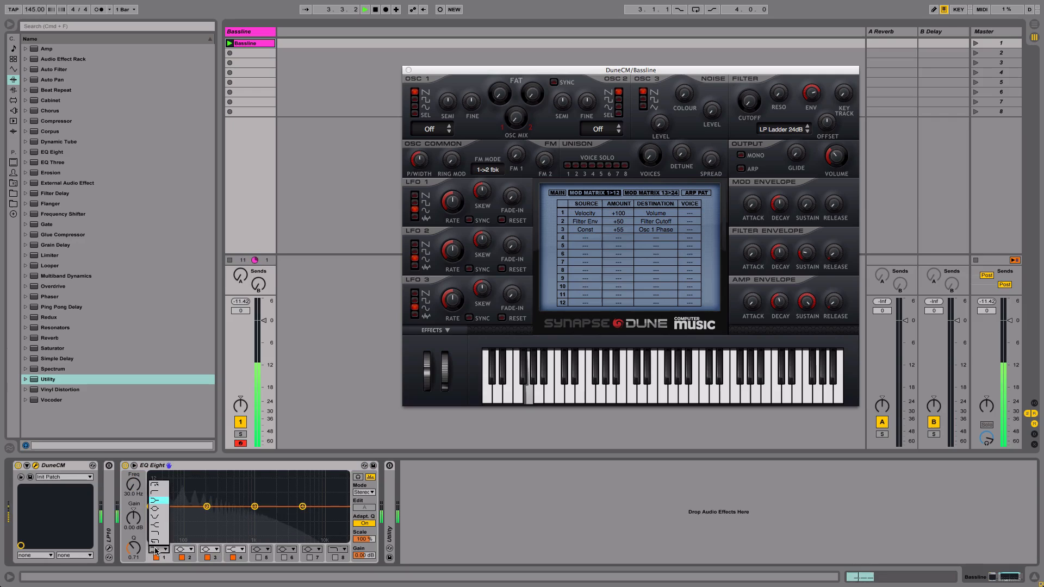
pyautogui.click(158, 498)
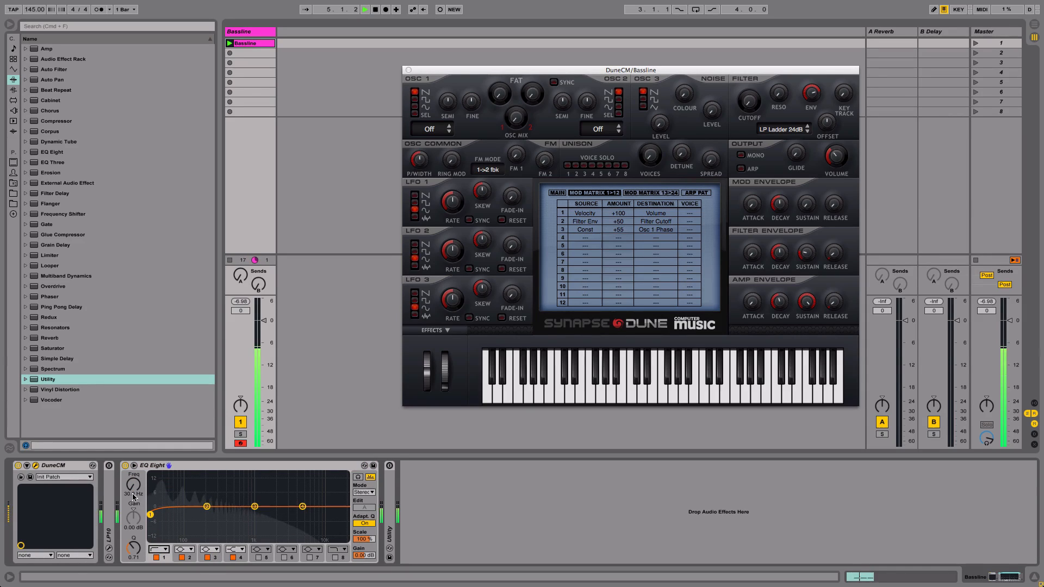
pyautogui.click(133, 495)
pyautogui.write('35')
pyautogui.press('Return')
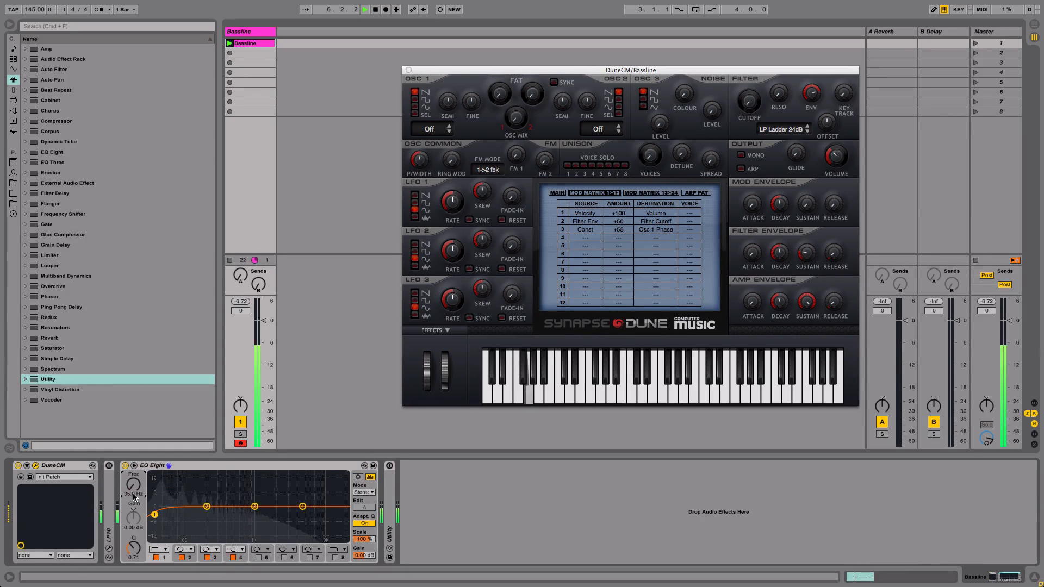
# Compare the bassline with and without EQ Eight by toggling the device repeatedly, leaving it bypassed.
pyautogui.click(125, 466)
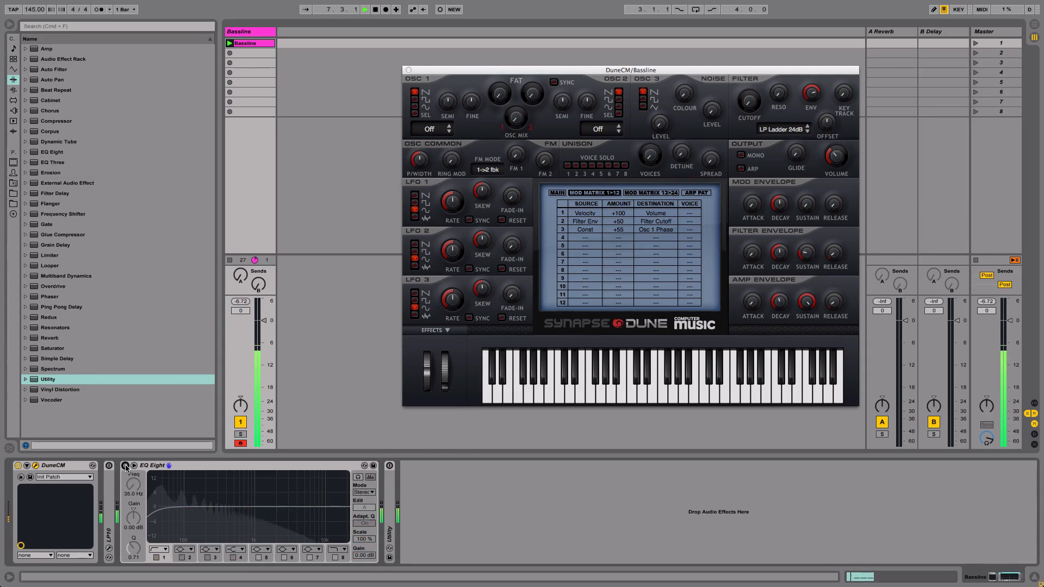
pyautogui.click(125, 466)
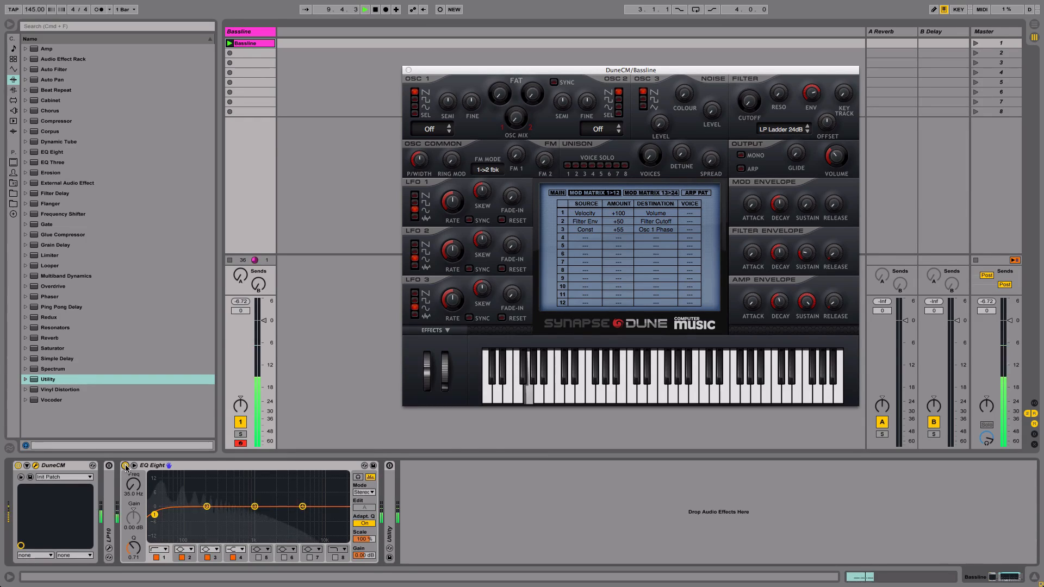
pyautogui.click(125, 466)
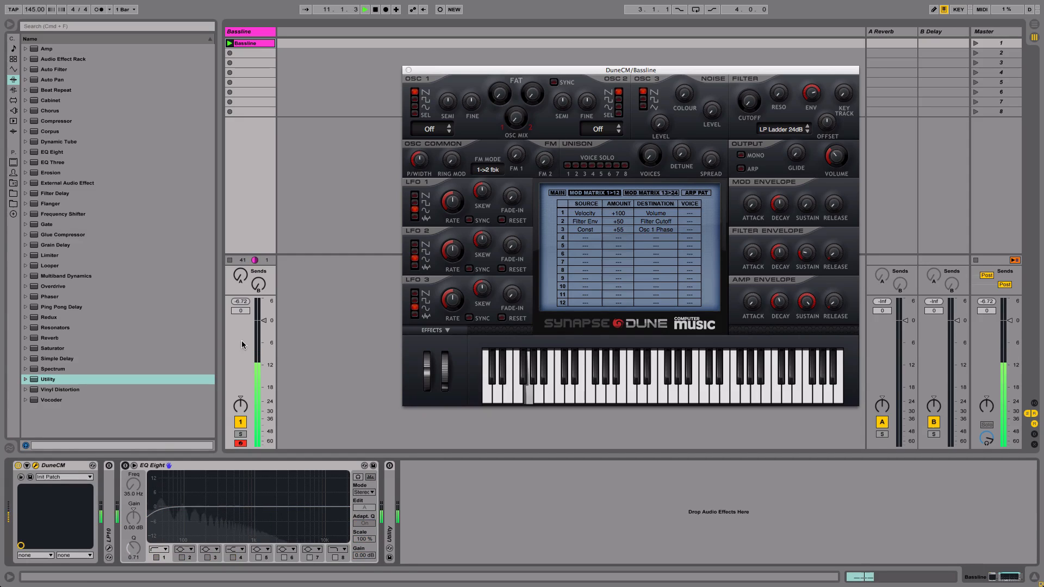
pyautogui.click(126, 466)
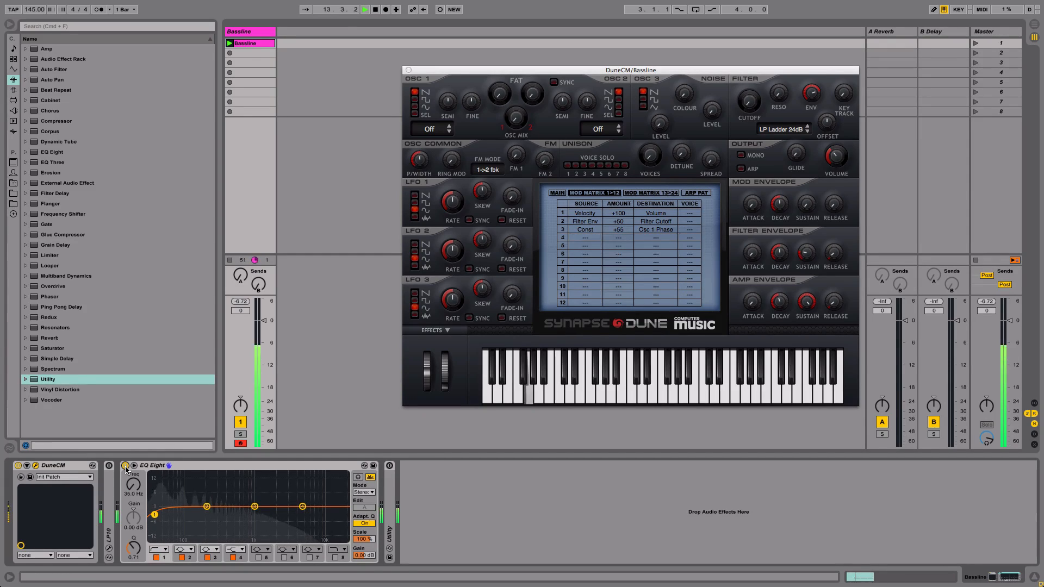
pyautogui.click(125, 466)
pyautogui.click(125, 466)
pyautogui.click(125, 466)
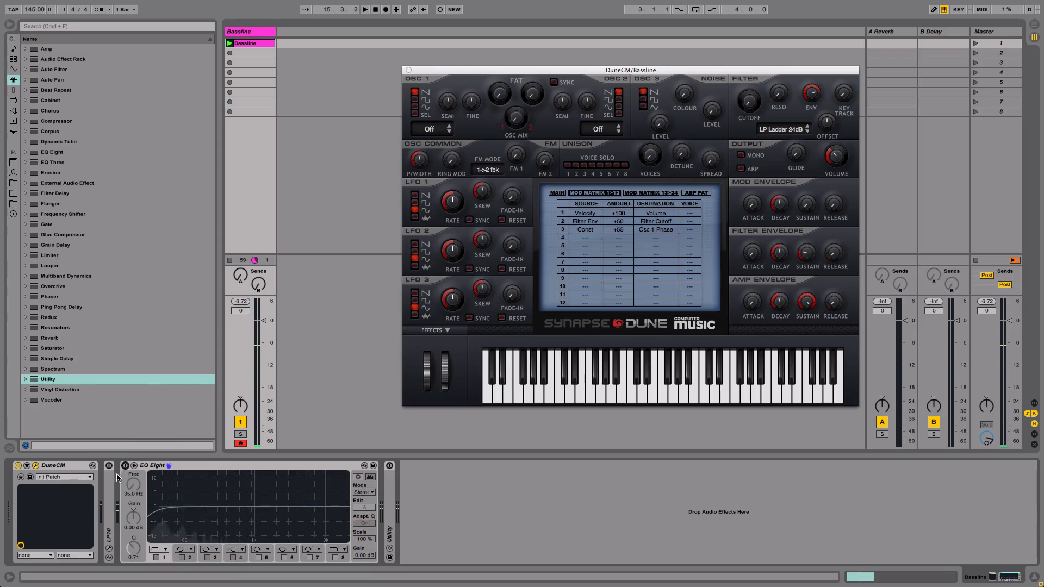
# Open the LP10 equalizer and set Band 1 to a FlexHP filter at 35 Hz with a 25.0 dB/oct slope.
pyautogui.doubleClick(109, 484)
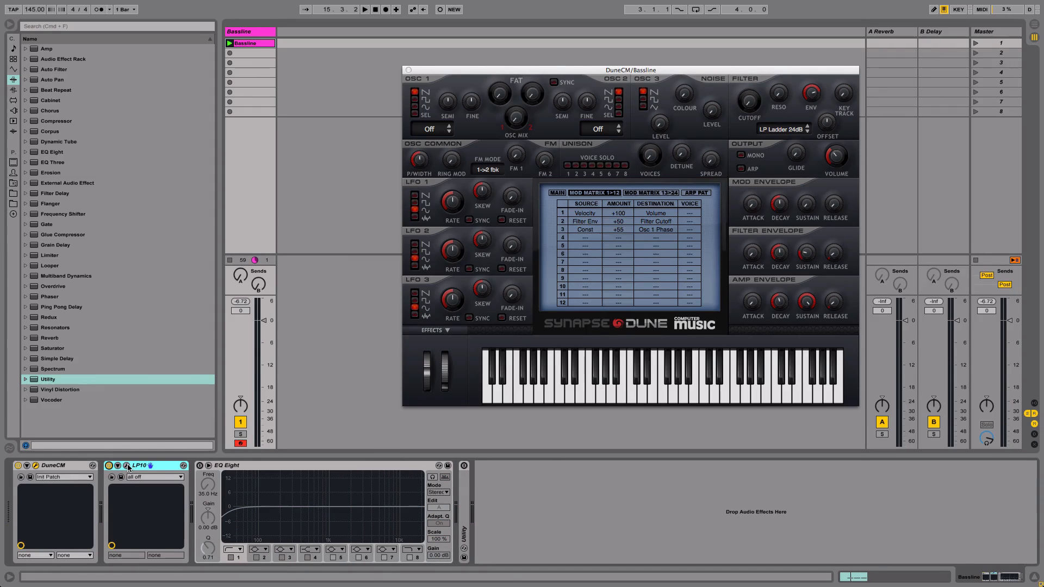
pyautogui.click(126, 466)
pyautogui.press('space')
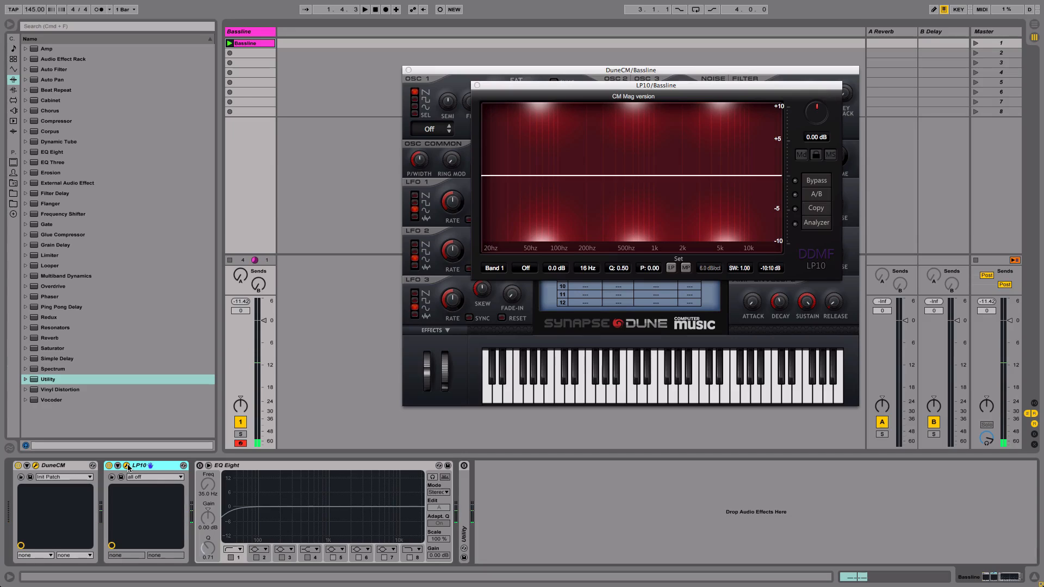
pyautogui.click(523, 268)
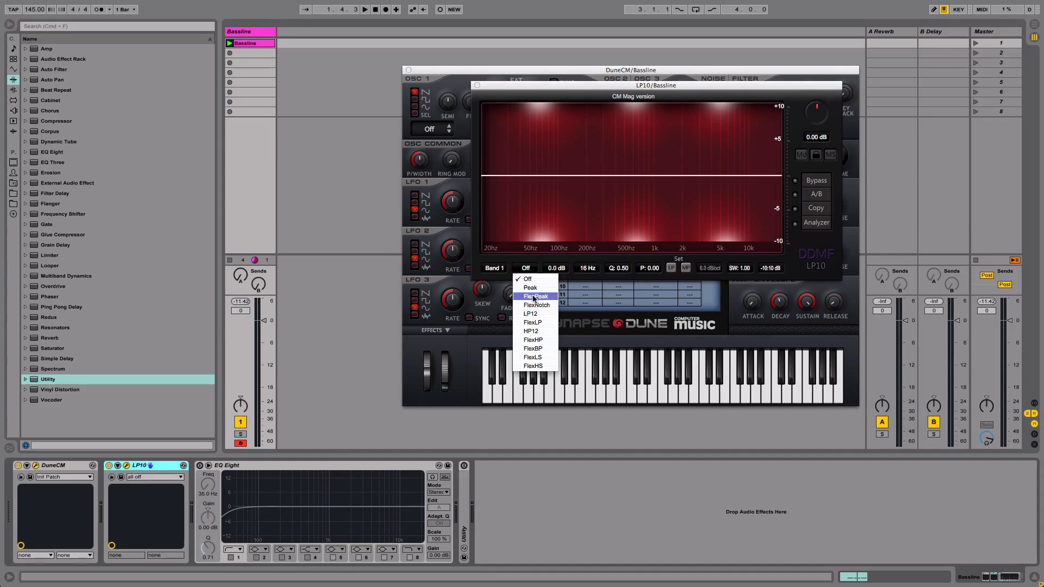
pyautogui.click(533, 340)
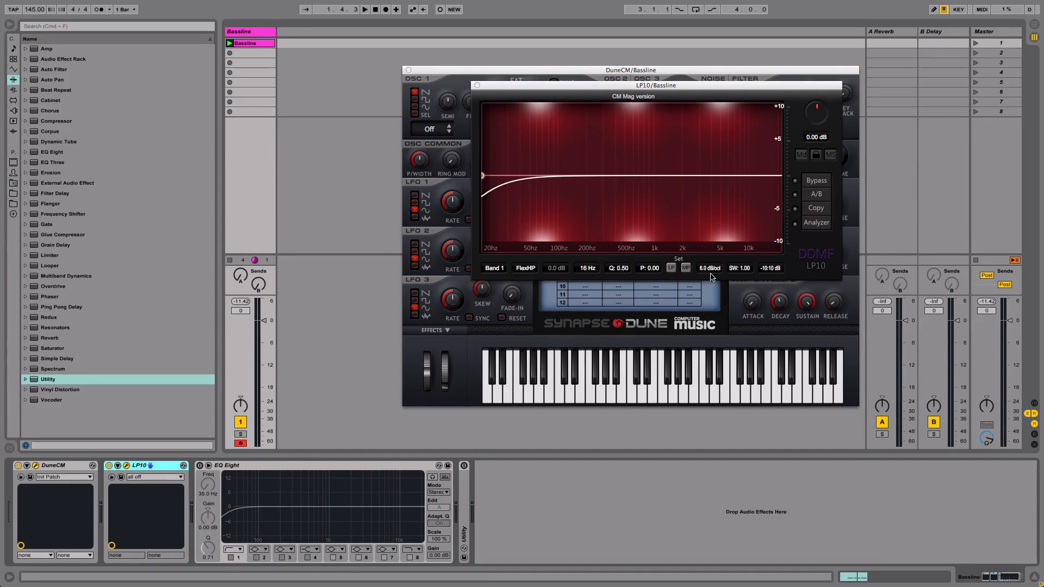
pyautogui.moveTo(711, 271); pyautogui.dragTo(710, 232)
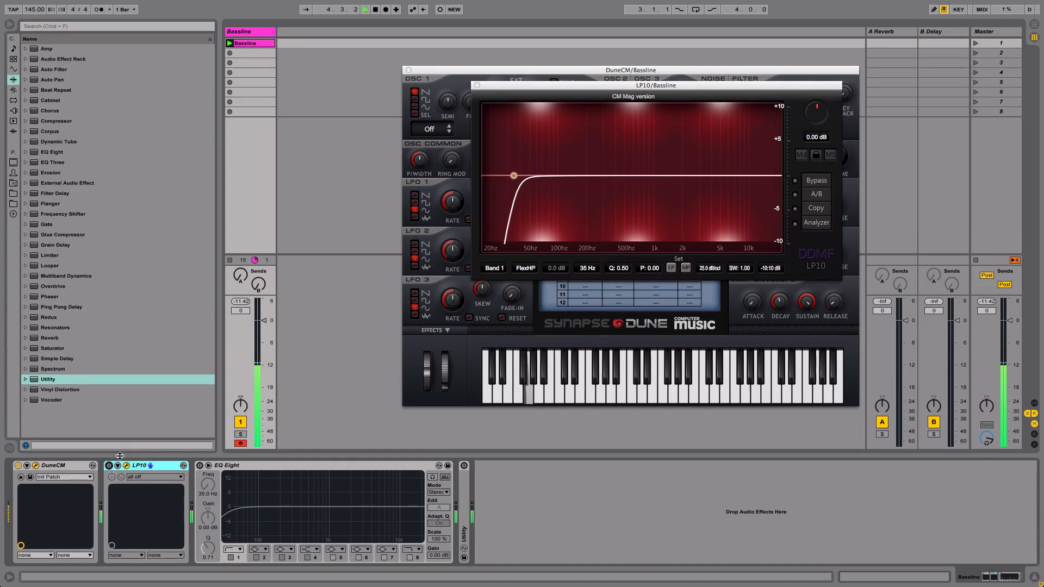
# Compare the playing bassline with and without LP10 by toggling the device, and close the LP10 and DuneCM windows.
pyautogui.click(109, 466)
pyautogui.click(109, 466)
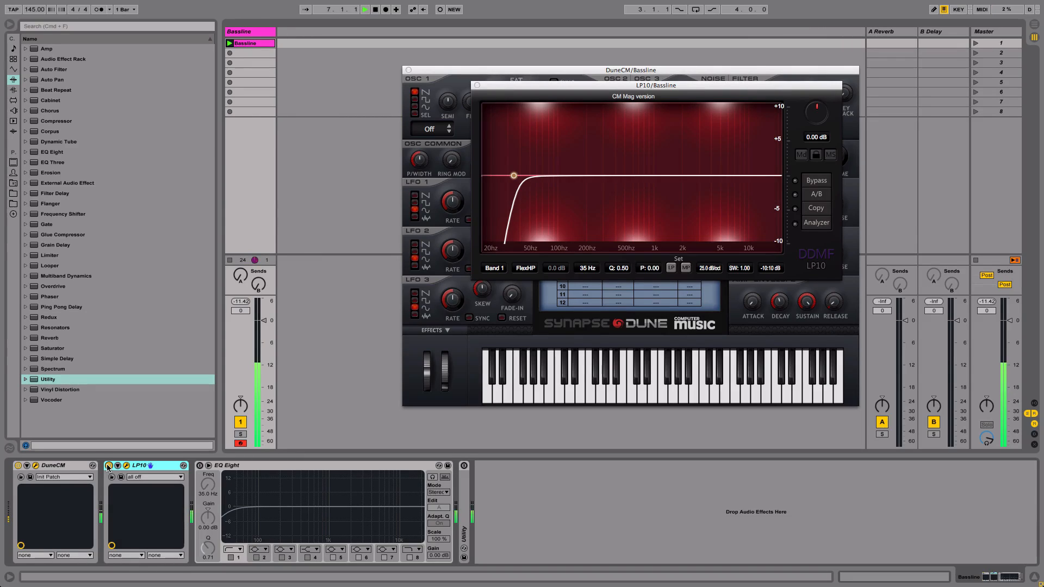
pyautogui.click(109, 466)
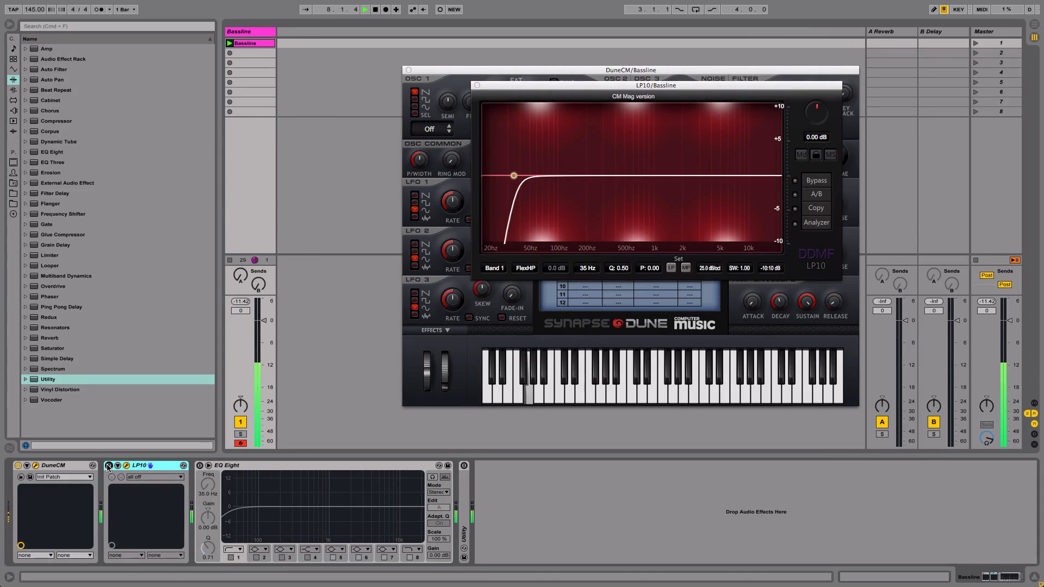
pyautogui.click(109, 466)
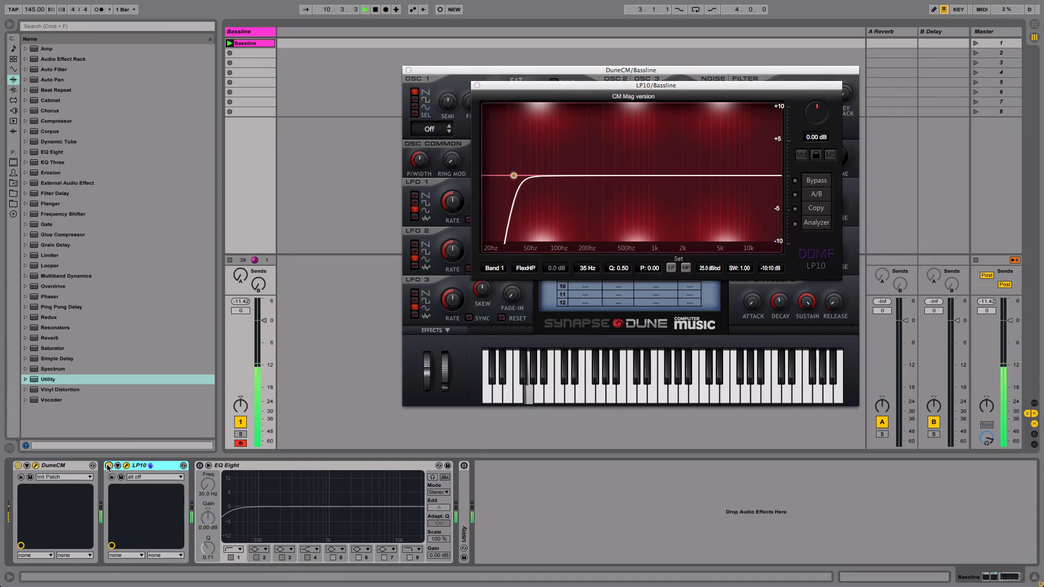
pyautogui.click(478, 86)
pyautogui.click(409, 70)
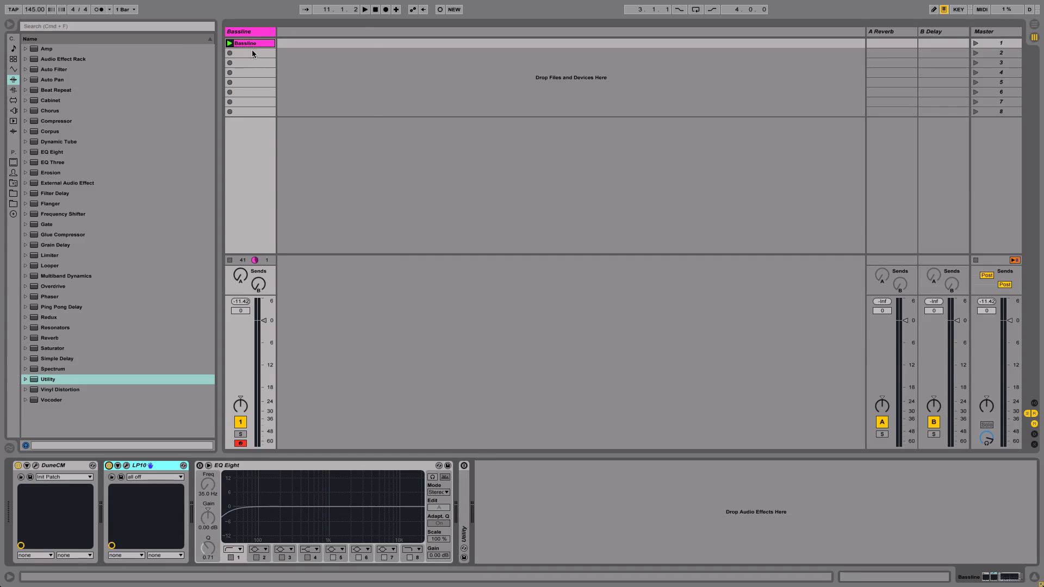
# Bypass LP10 and freeze the Bassline track.
pyautogui.rightClick(249, 32)
pyautogui.click(238, 32)
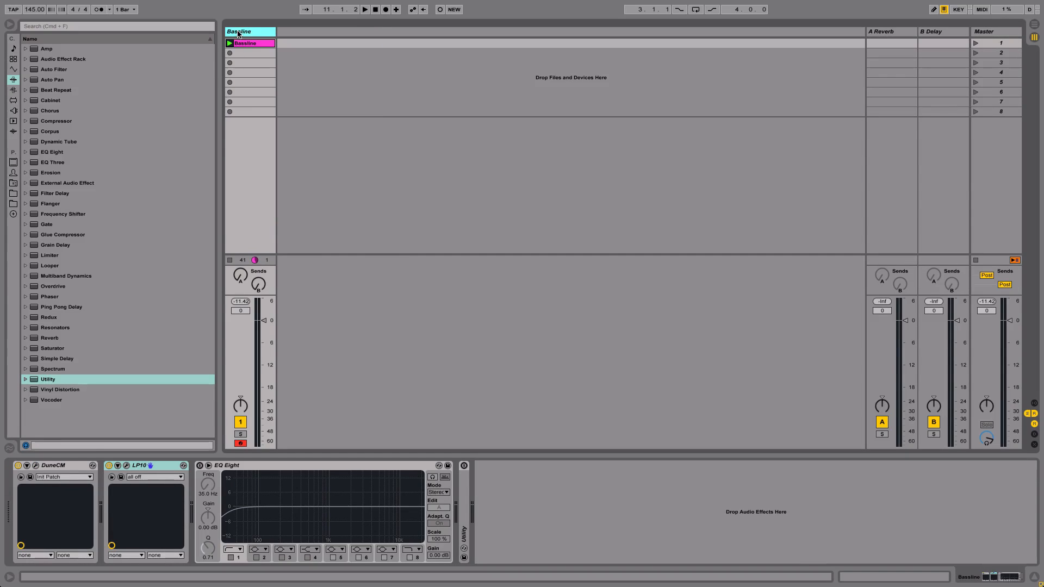
pyautogui.click(108, 466)
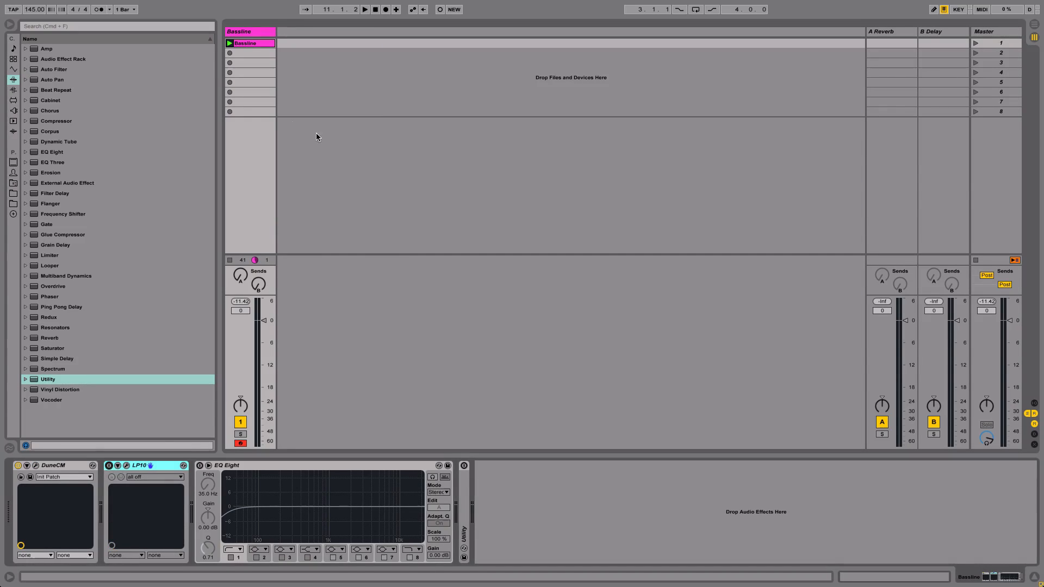
pyautogui.rightClick(241, 31)
pyautogui.click(262, 73)
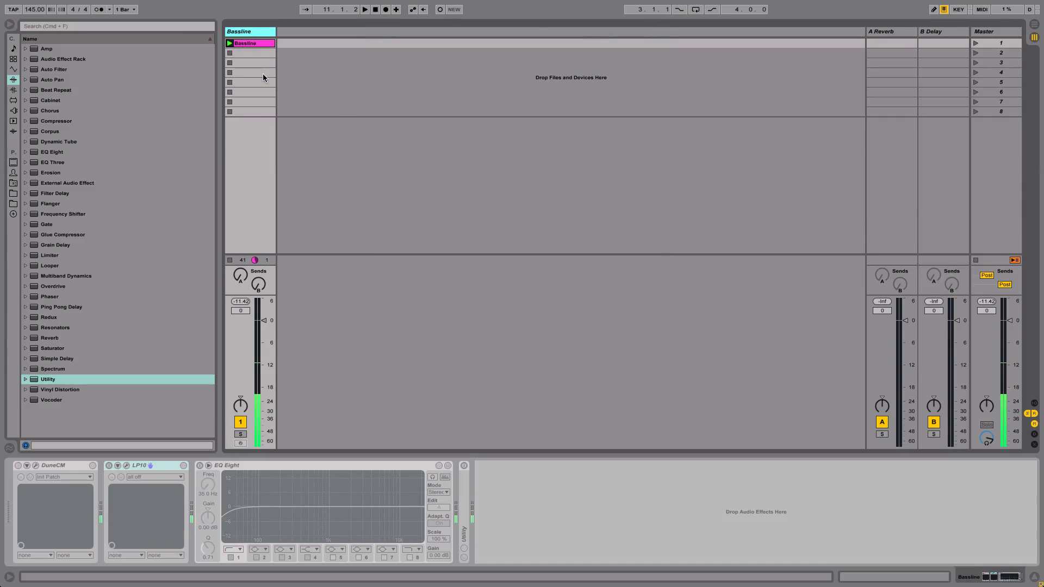
# Insert an audio track and copy the frozen Bassline clip onto it, in both the session slot and the arrangement.
pyautogui.rightClick(316, 73)
pyautogui.click(337, 67)
pyautogui.click(258, 45)
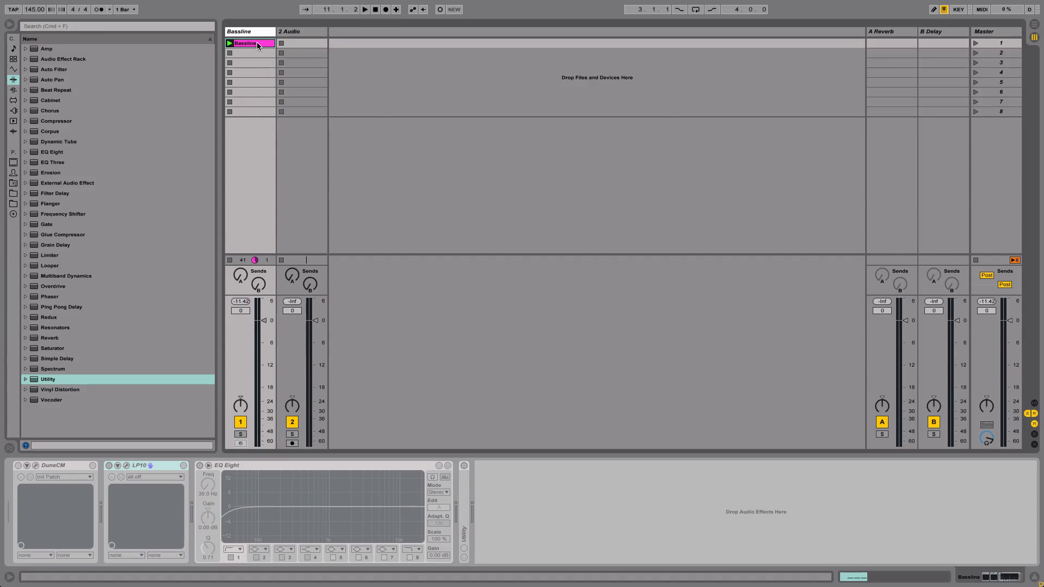
pyautogui.moveTo(258, 45); pyautogui.dragTo(335, 111)
pyautogui.press('Tab')
pyautogui.press('Tab')
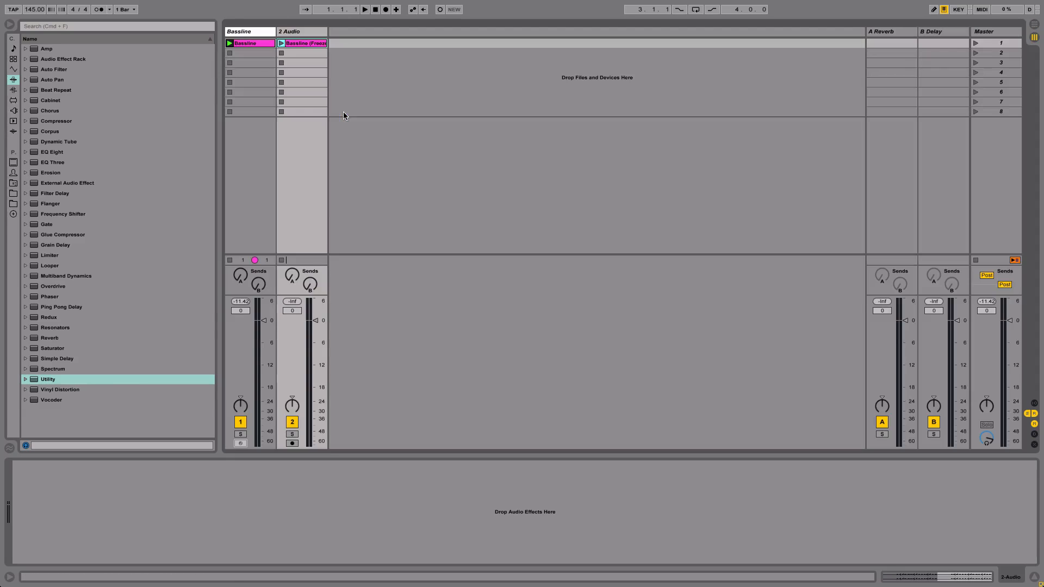
# Insert another audio track, unfreeze the Bassline track, and freeze it again with LP10 enabled.
pyautogui.rightClick(344, 67)
pyautogui.click(362, 64)
pyautogui.rightClick(256, 30)
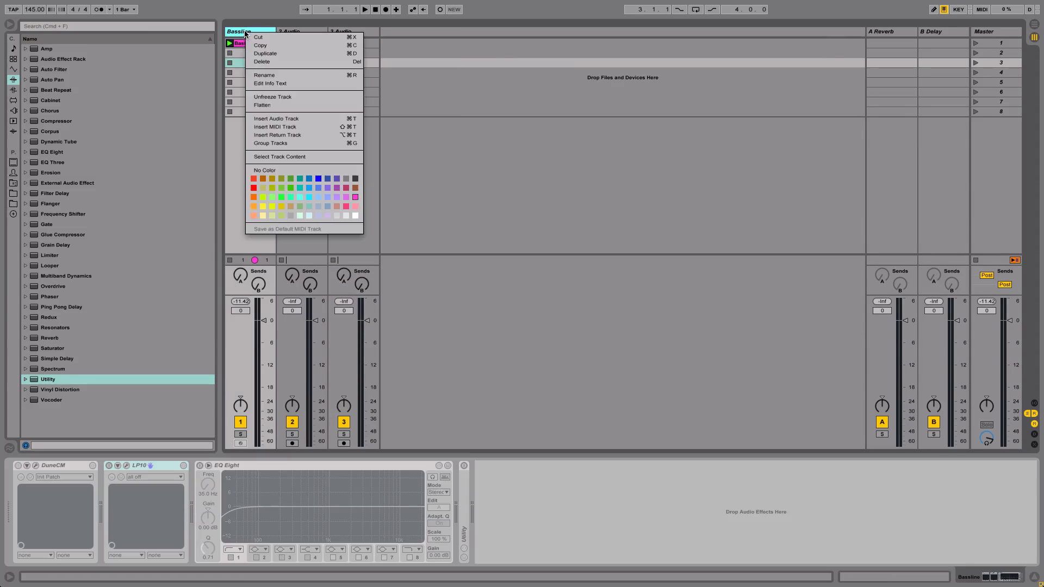
pyautogui.click(266, 94)
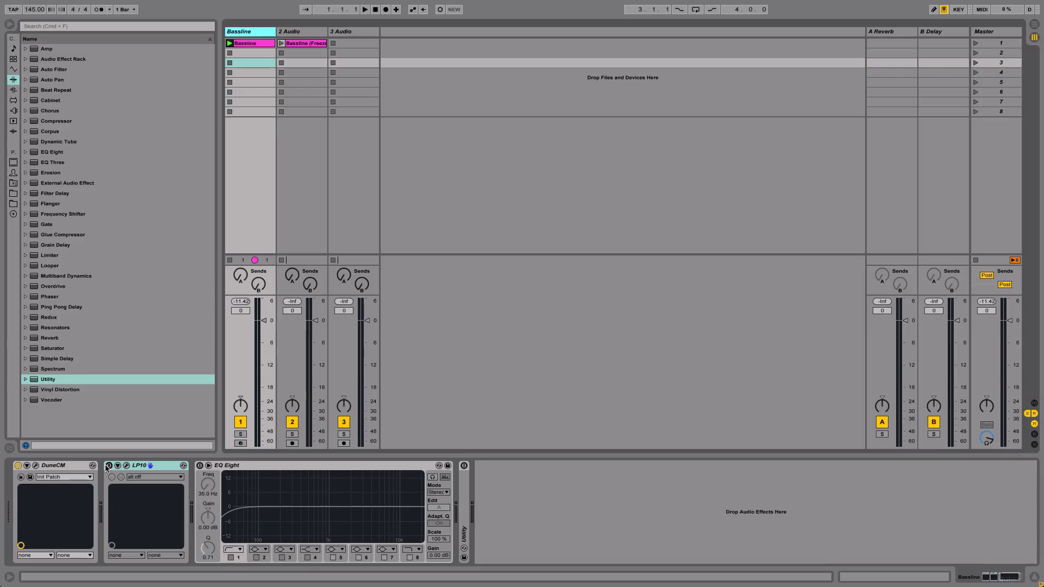
pyautogui.rightClick(241, 32)
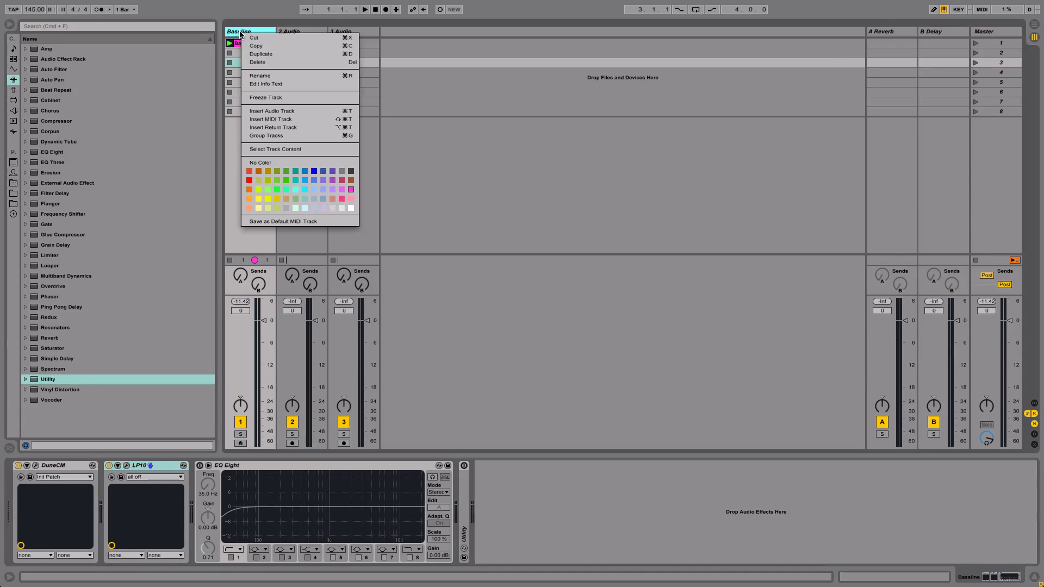
pyautogui.click(263, 98)
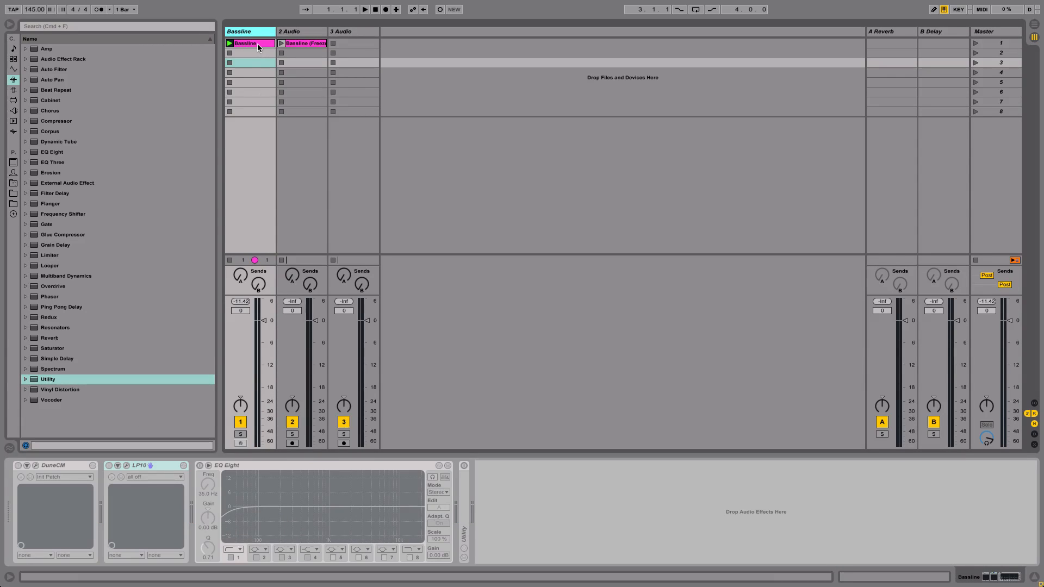
# Copy the newly frozen Bassline clip to 3 Audio, in the session slot and at bar 14 of the arrangement.
pyautogui.moveTo(257, 44); pyautogui.dragTo(351, 42)
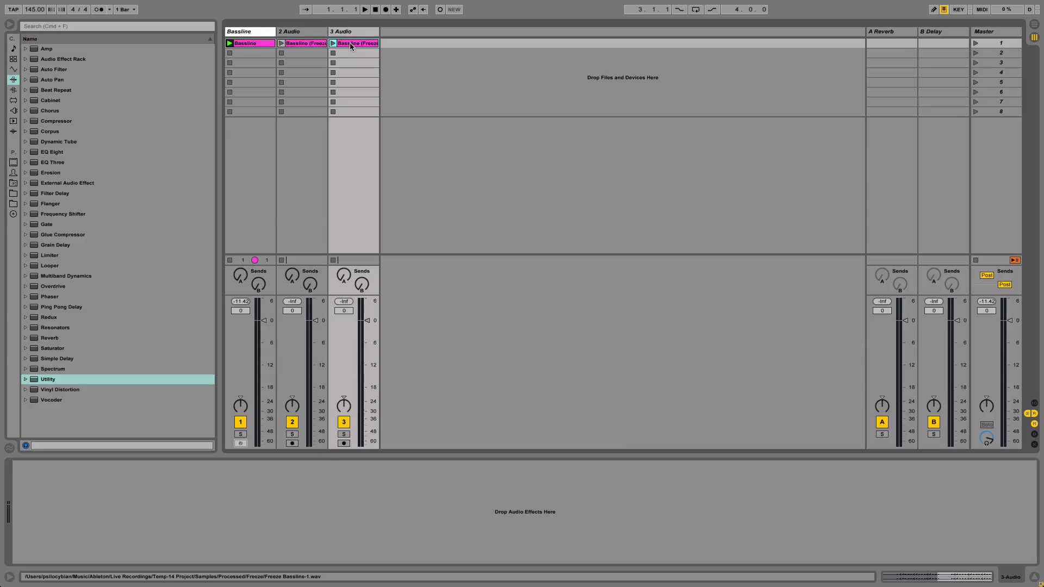
pyautogui.press('Tab')
pyautogui.click(339, 190)
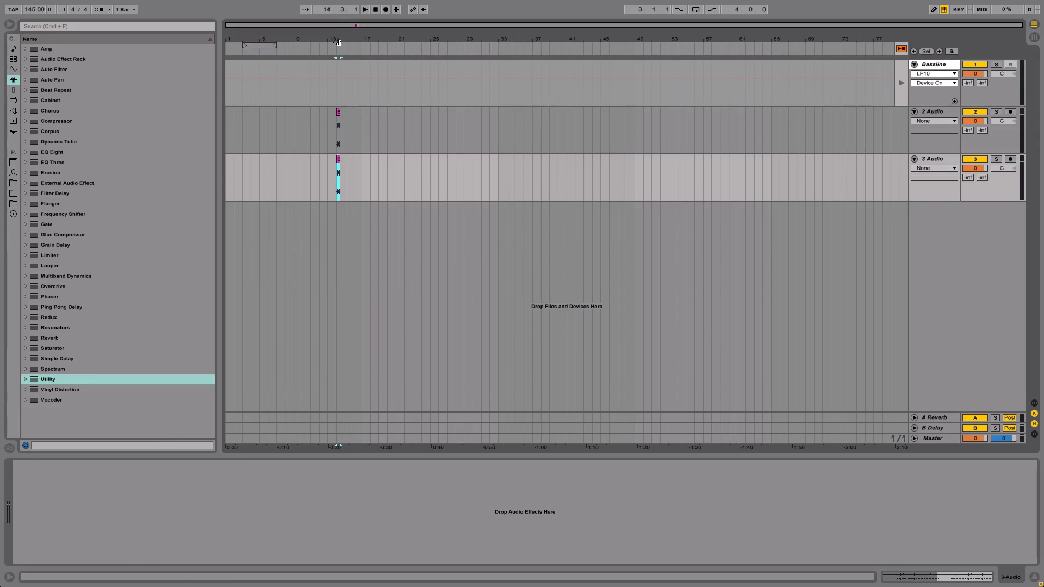
# Enlarge the 2 Audio and 3 Audio waveforms around bar 14 with the device view hidden, and set the fixed grid to 1/16.
pyautogui.moveTo(338, 41); pyautogui.dragTo(351, 226)
pyautogui.moveTo(934, 152); pyautogui.dragTo(933, 310)
pyautogui.moveTo(922, 357); pyautogui.dragTo(922, 411)
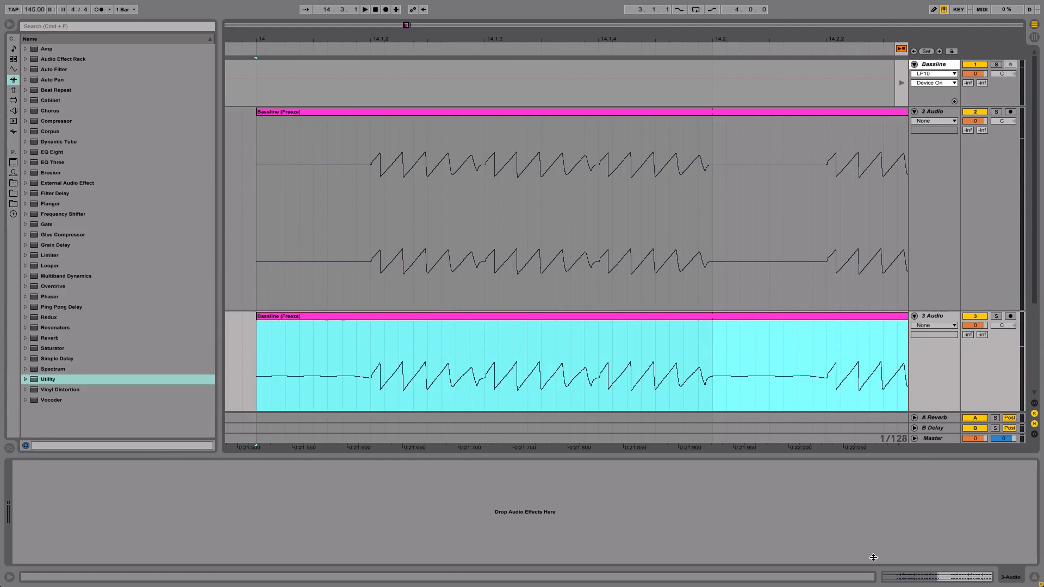
pyautogui.click(1038, 577)
pyautogui.rightClick(390, 361)
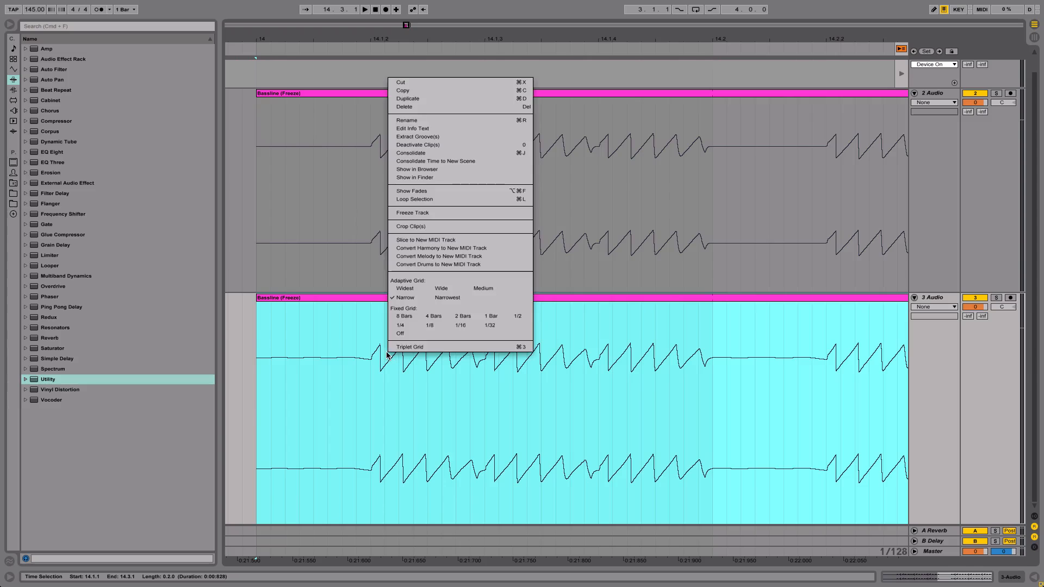
pyautogui.click(459, 328)
# Highlight the gaps before the notes at 14.1.1 and 14.2.1 on 3 Audio, and compare them with the first gap on 2 Audio.
pyautogui.moveTo(363, 339); pyautogui.dragTo(287, 347)
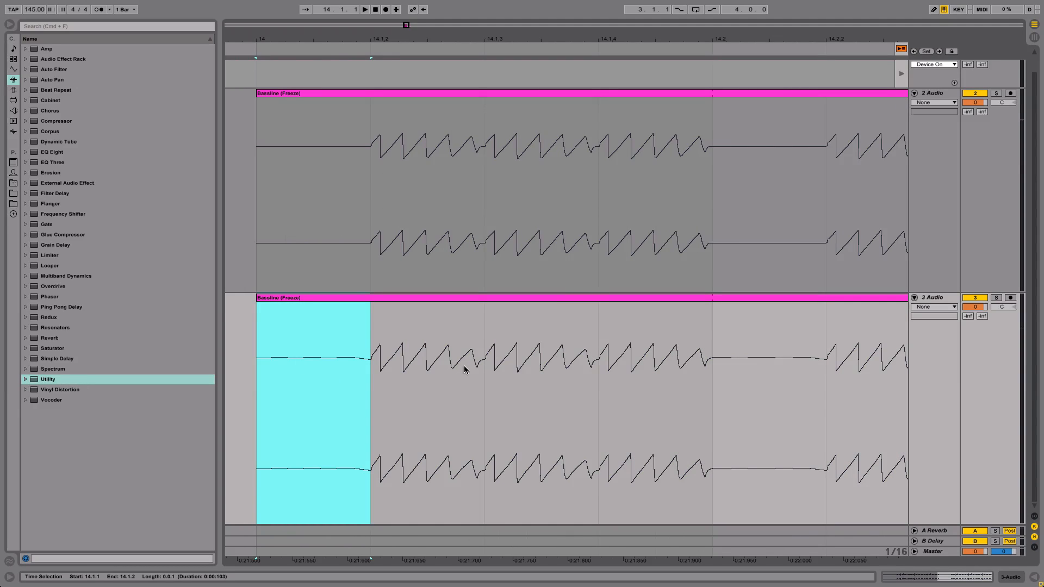
pyautogui.moveTo(714, 373); pyautogui.dragTo(792, 372)
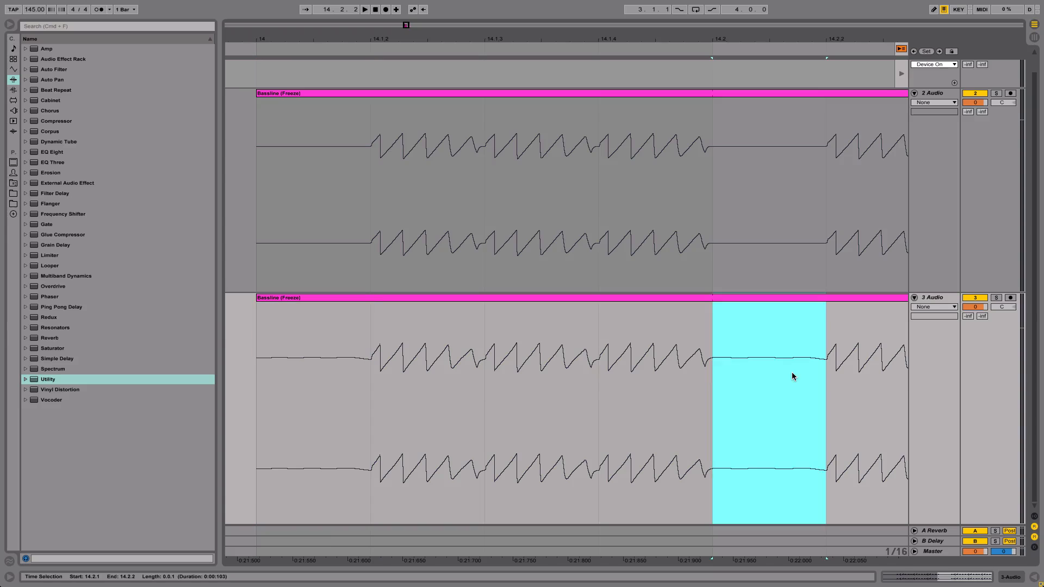
pyautogui.moveTo(261, 211); pyautogui.dragTo(338, 211)
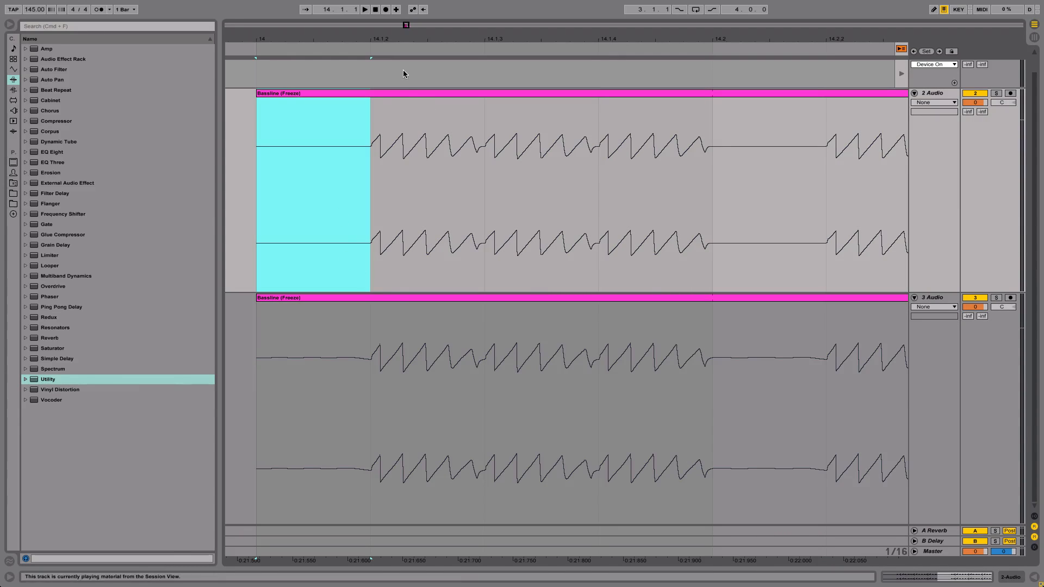
pyautogui.click(346, 343)
# Delete the gaps between notes on 3 Audio, from 14.1.1 to 14.1.2 and from 14.2.1 to 14.2.2.
pyautogui.moveTo(364, 360); pyautogui.dragTo(286, 366)
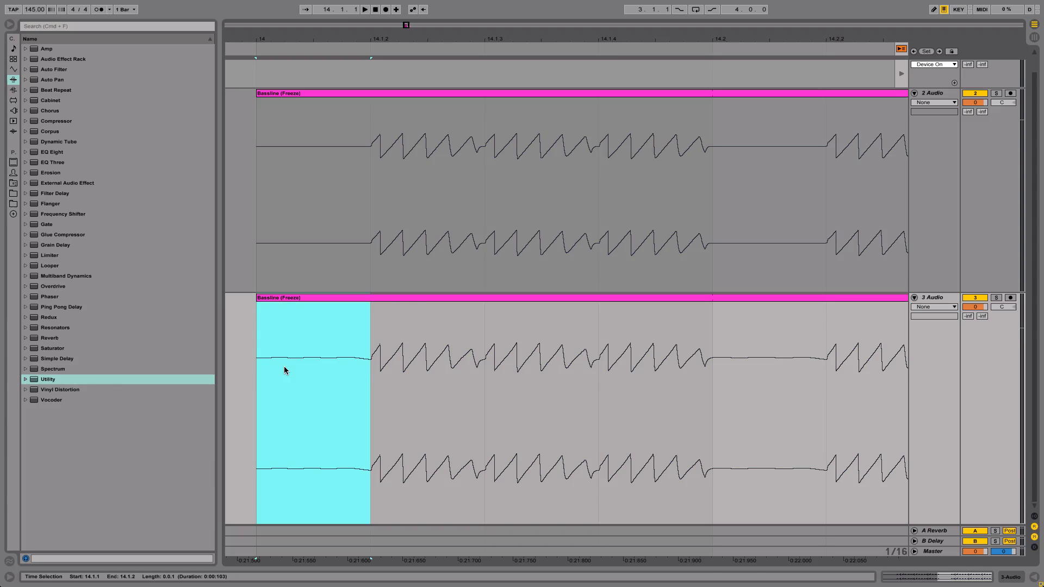
pyautogui.press('Delete')
pyautogui.moveTo(716, 377); pyautogui.dragTo(771, 381)
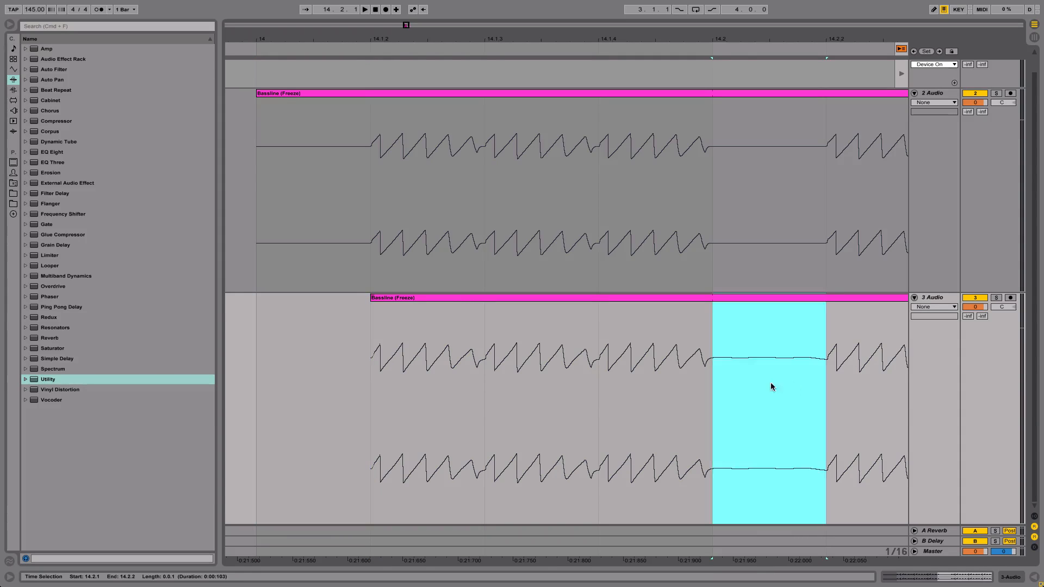
pyautogui.press('Delete')
pyautogui.moveTo(744, 43); pyautogui.dragTo(622, 18)
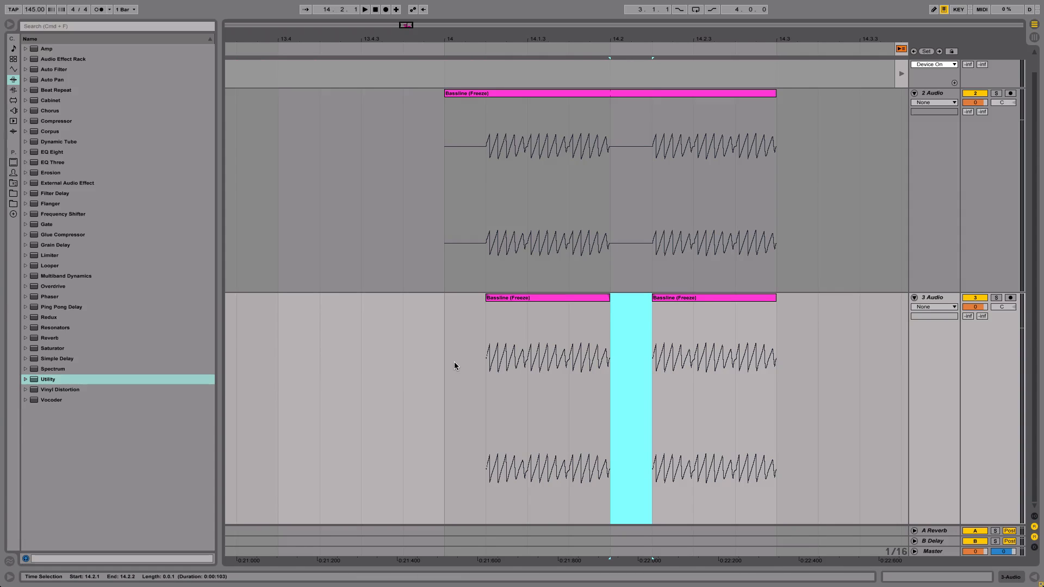
pyautogui.scroll(1, 877, 200)
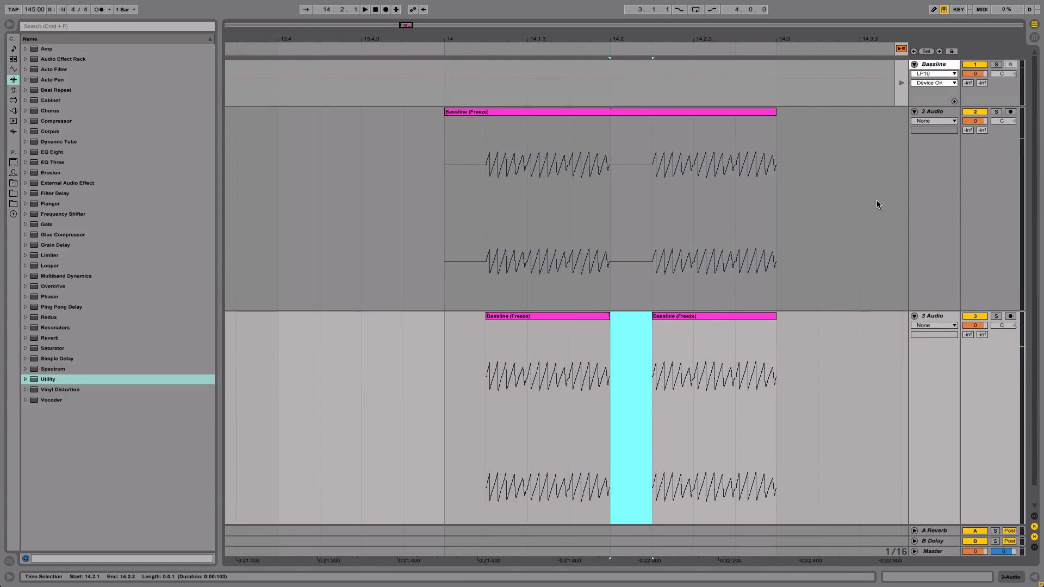
# Return to the Session View and bring up the Bassline track's options.
pyautogui.click(1034, 42)
pyautogui.rightClick(242, 31)
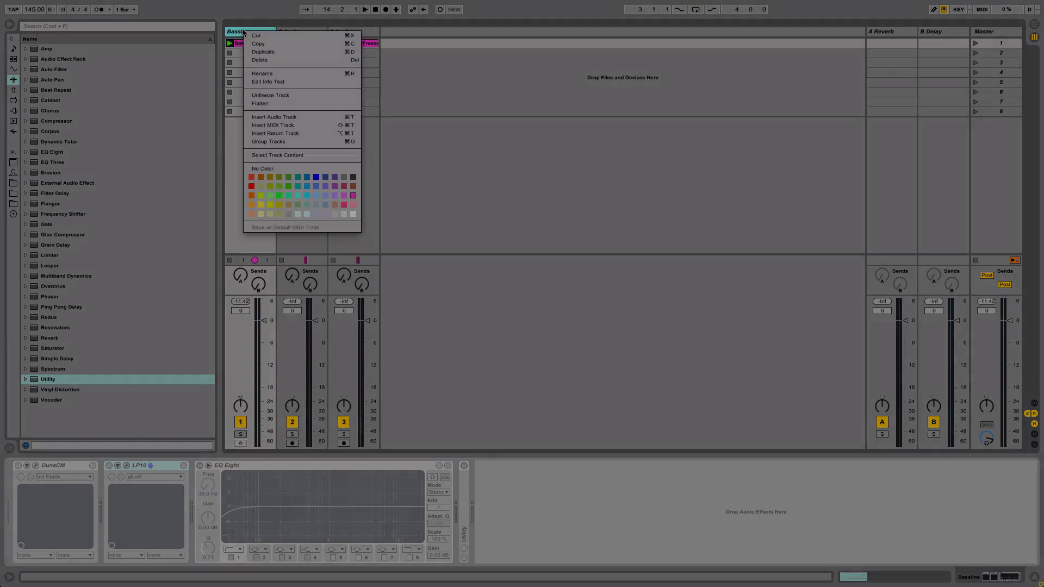